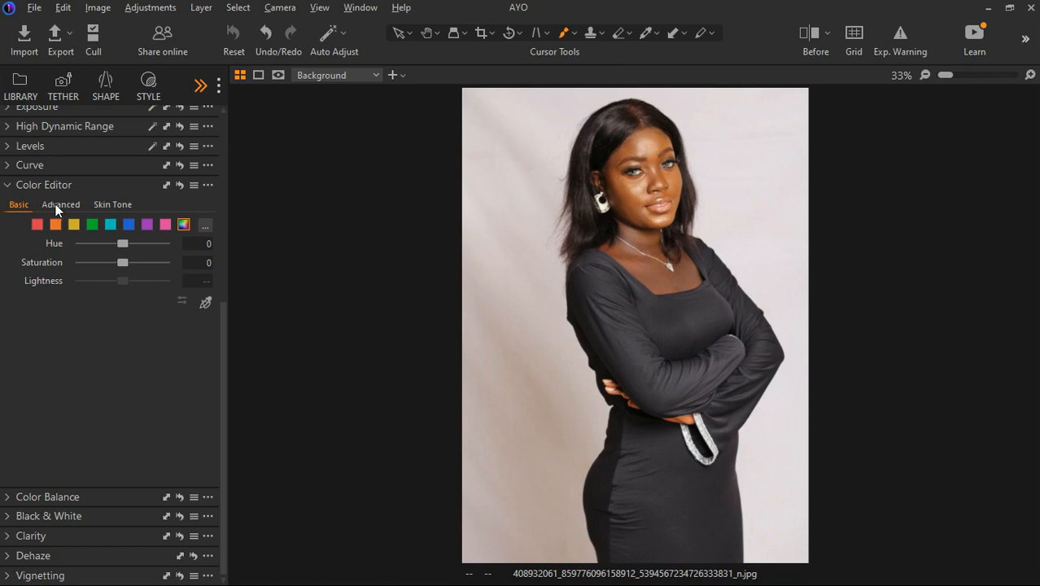
Step: Expand the Color Balance tool and bring up the Color Editor's Skin Tone controls
click(57, 208)
click(18, 208)
click(7, 498)
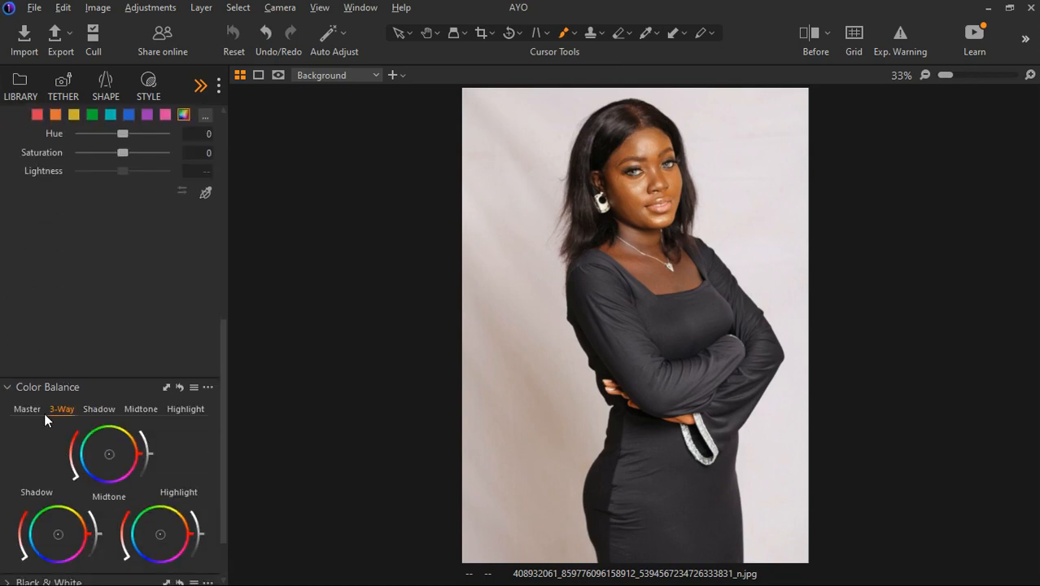
scroll(114, 487, up, 3)
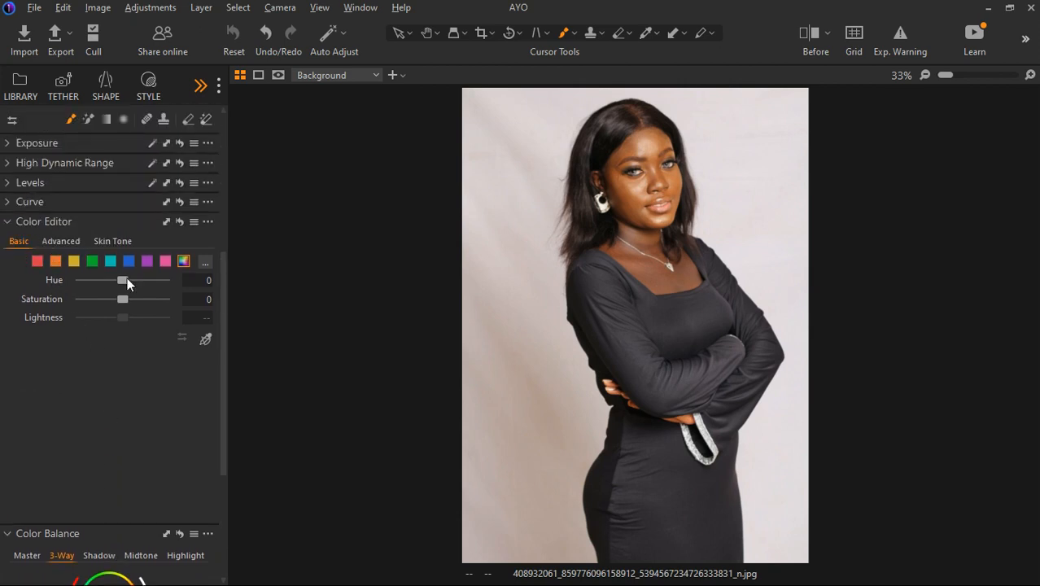
click(57, 242)
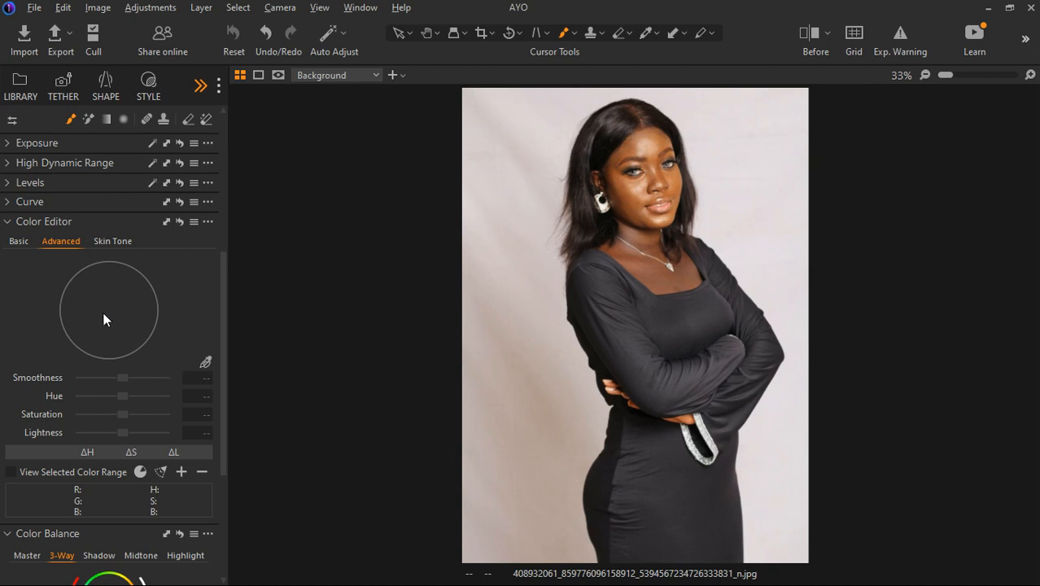
click(24, 246)
click(54, 243)
click(109, 240)
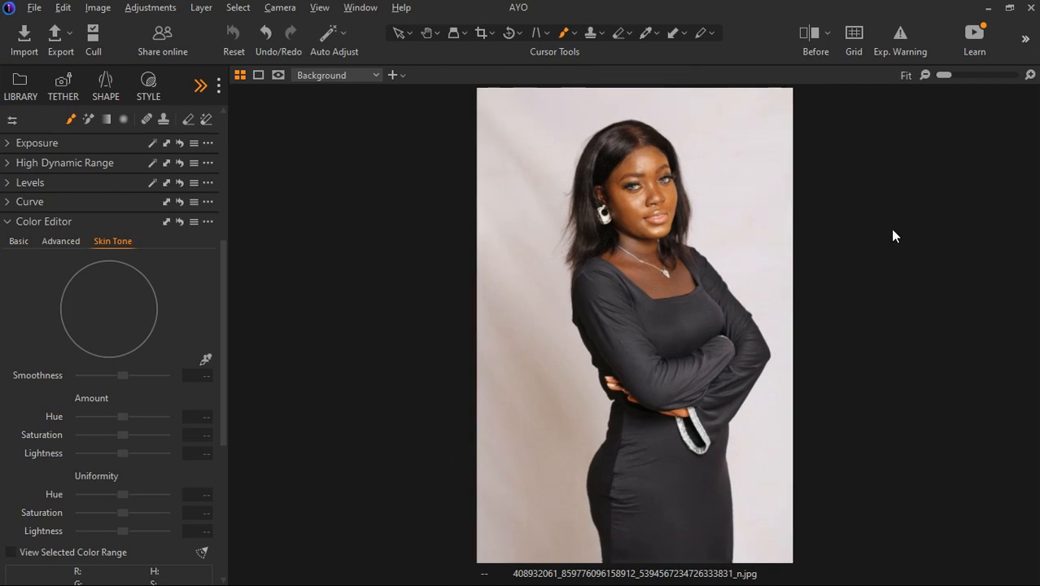
Step: Add a new adjustment layer and mask the woman's skin on it with the Magic Brush, with the mask overlay shown
scroll(810, 269, up, 2)
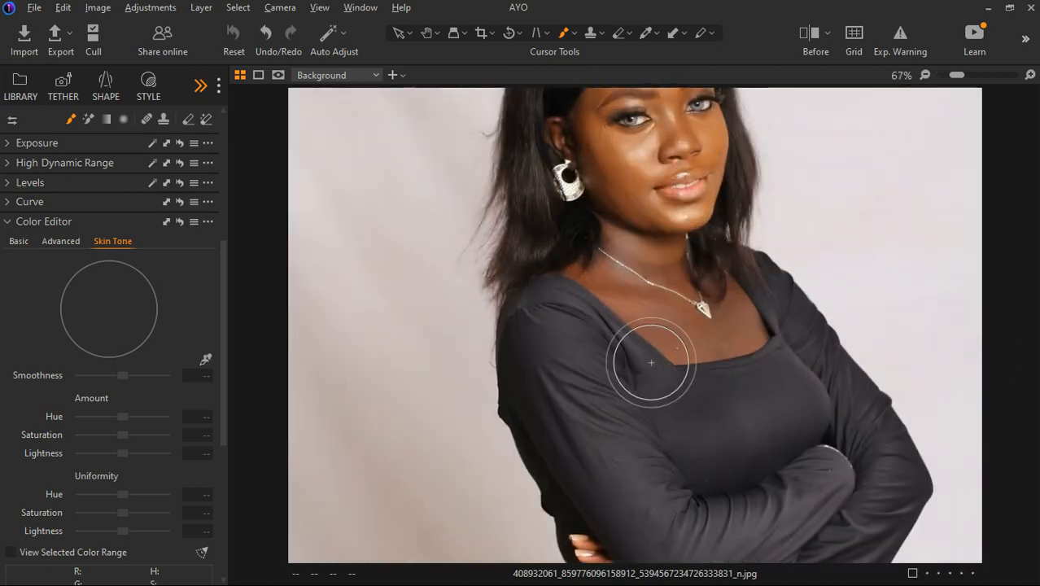
drag(615, 257, 614, 331)
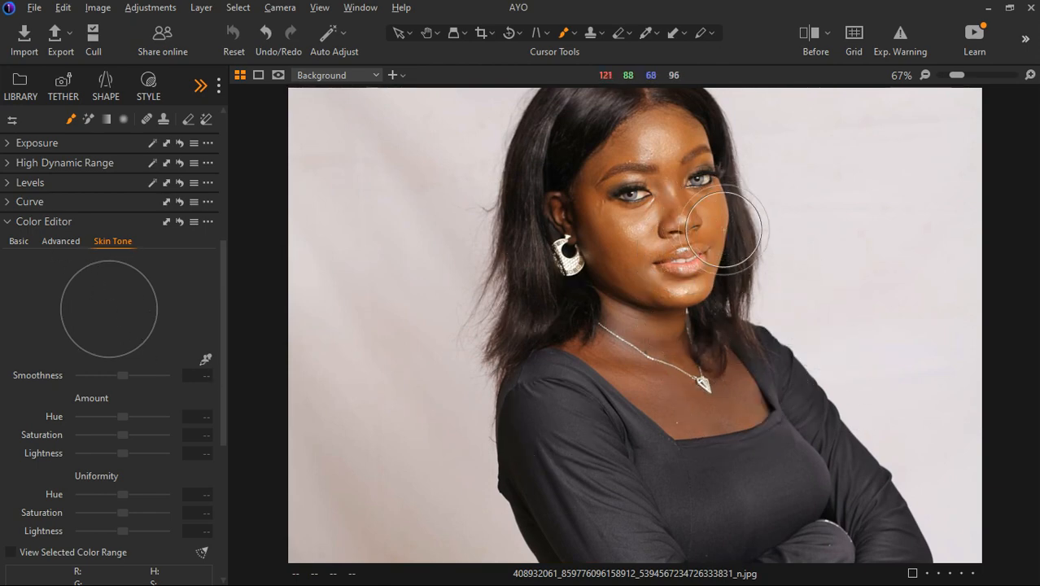
scroll(736, 261, up, 1)
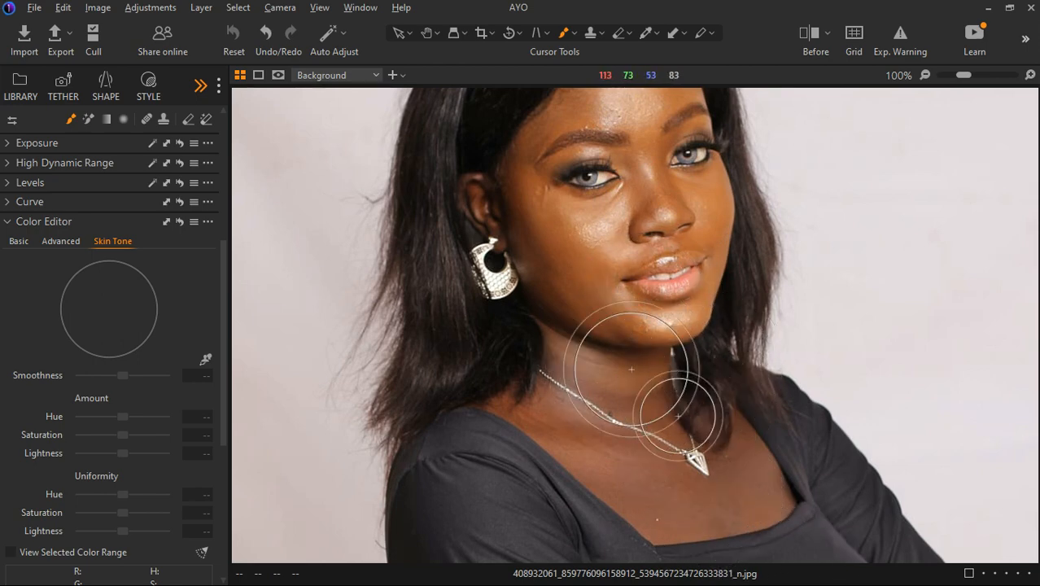
key(ctrl+0)
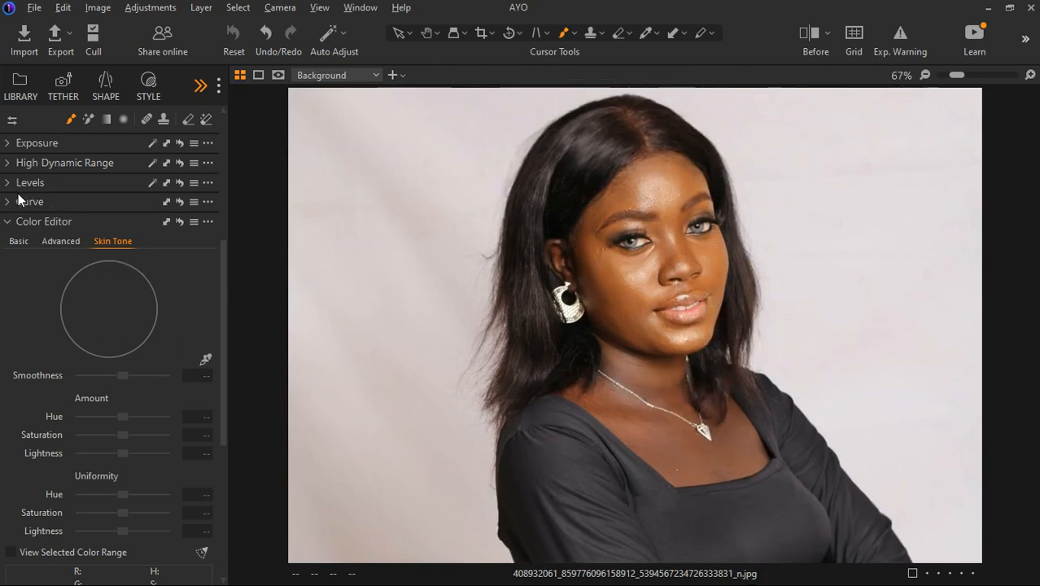
scroll(24, 197, up, 4)
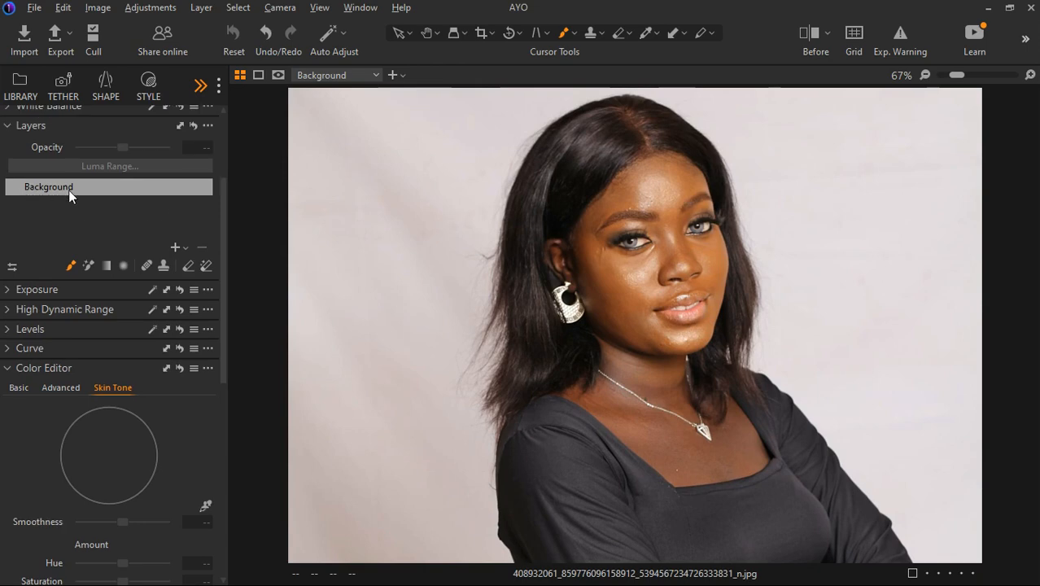
click(186, 248)
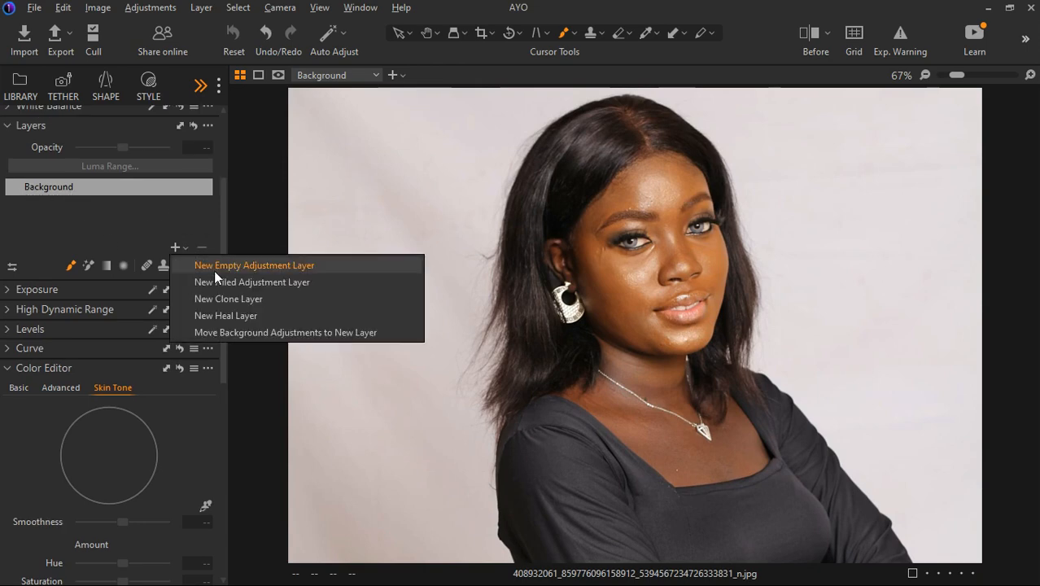
key(Escape)
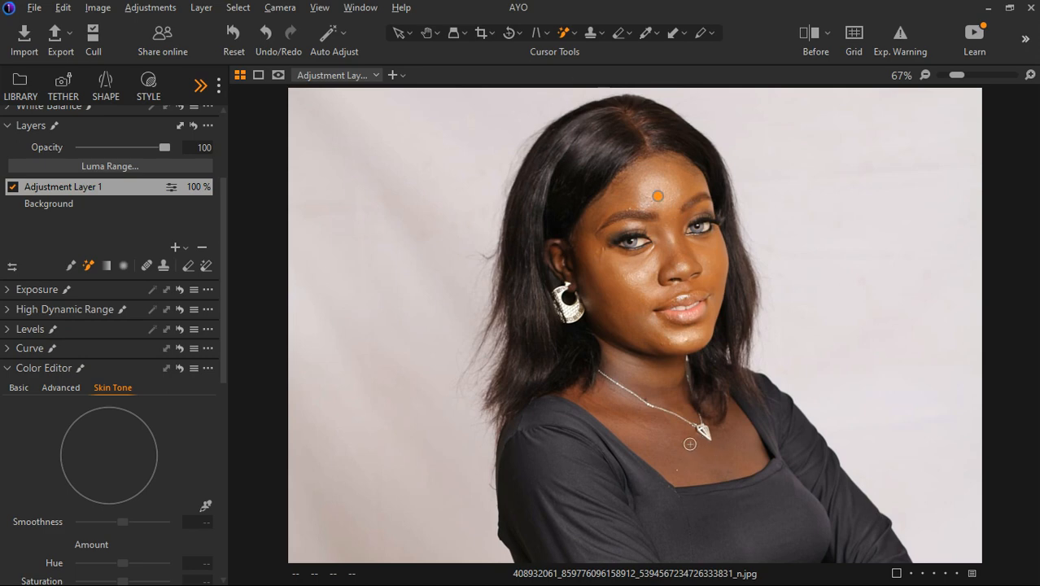
key(m)
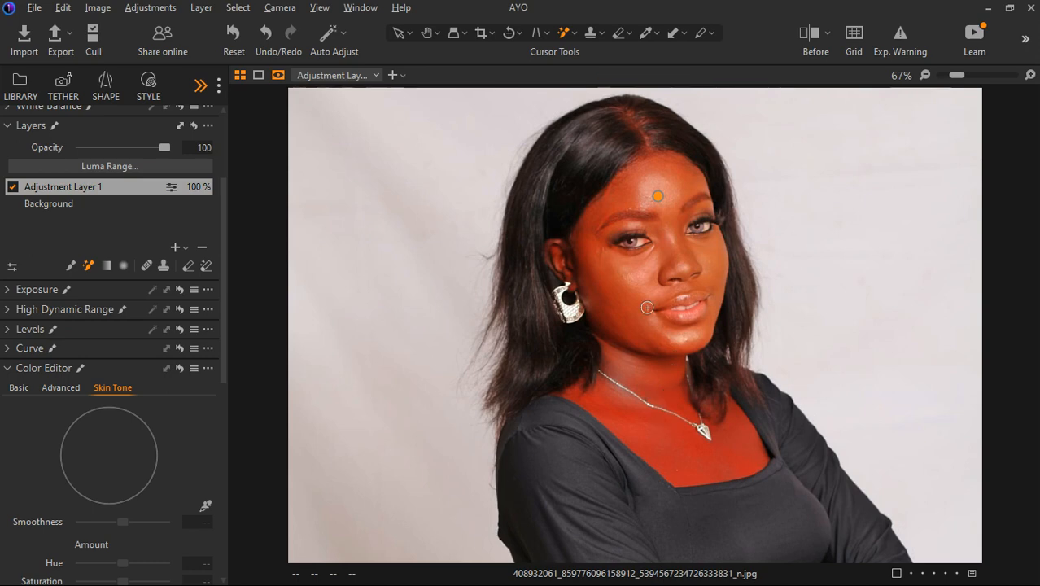
drag(641, 300, 647, 308)
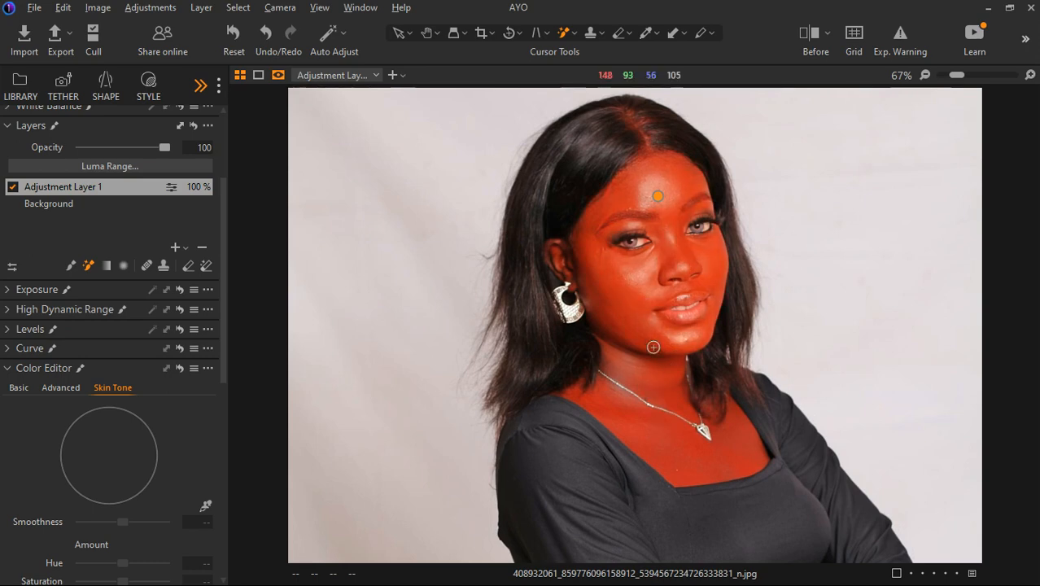
Step: Examine how well the mask covers the face, neck and hands, comparing the photo with the overlay hidden
scroll(571, 281, down, 2)
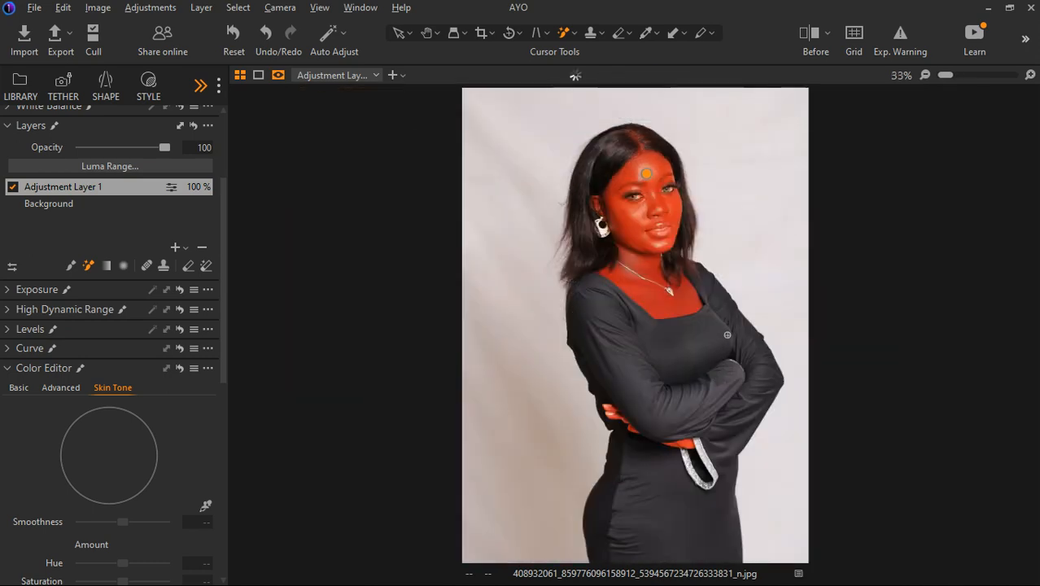
scroll(721, 343, up, 1)
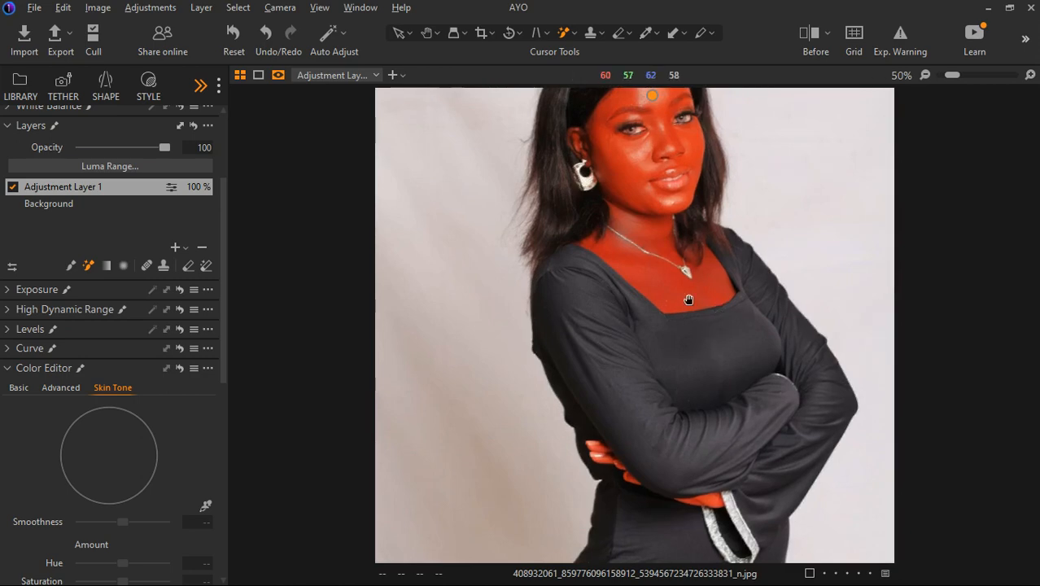
drag(651, 302, 651, 377)
scroll(716, 175, up, 4)
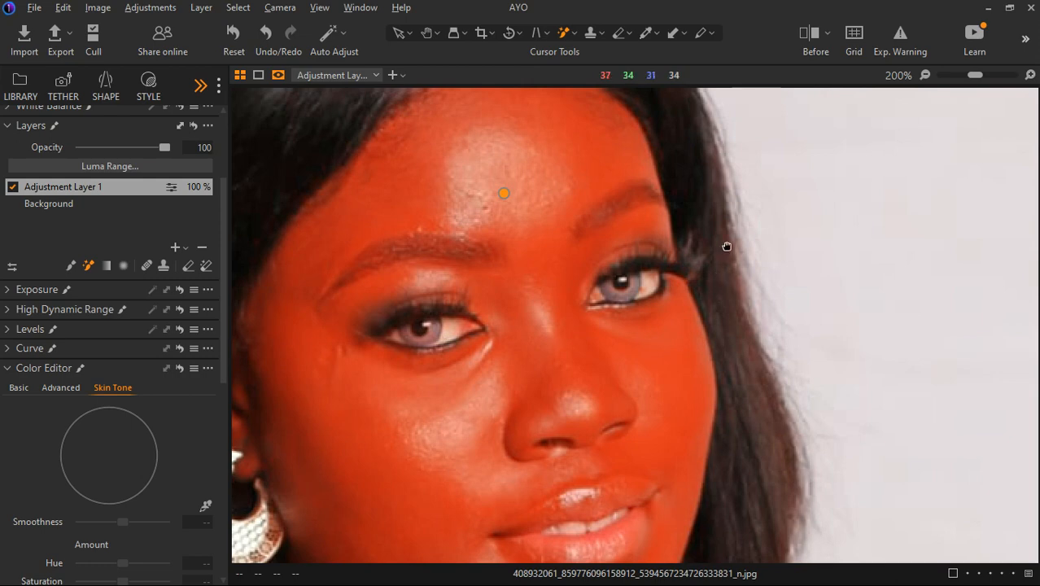
scroll(727, 244, down, 3)
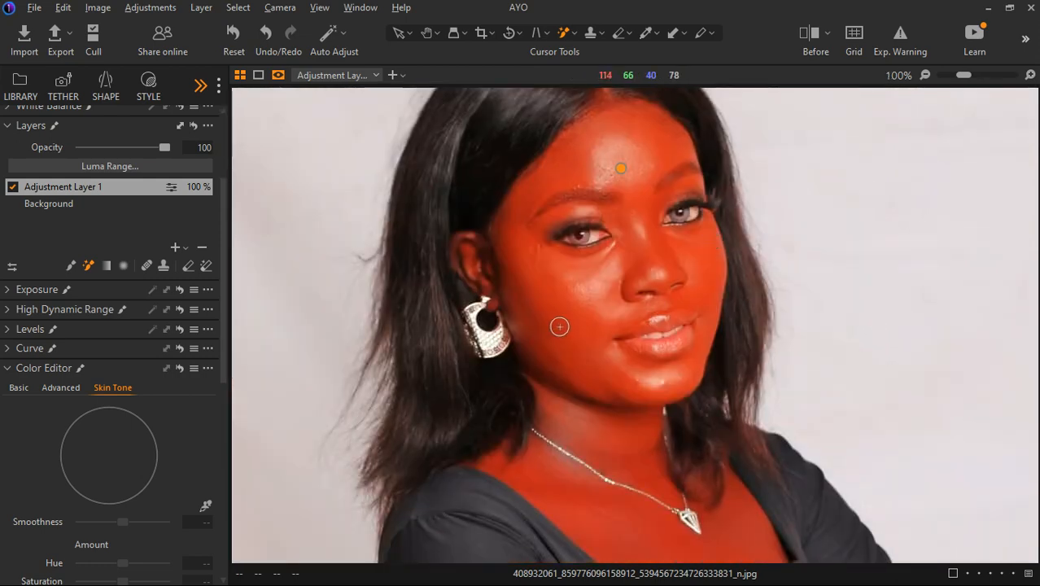
key(m)
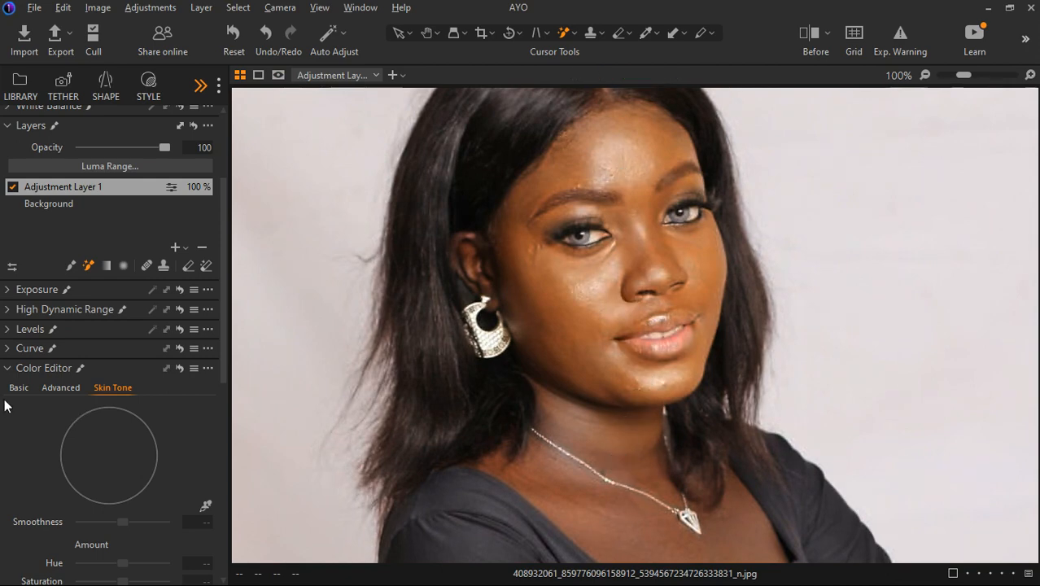
scroll(163, 435, down, 2)
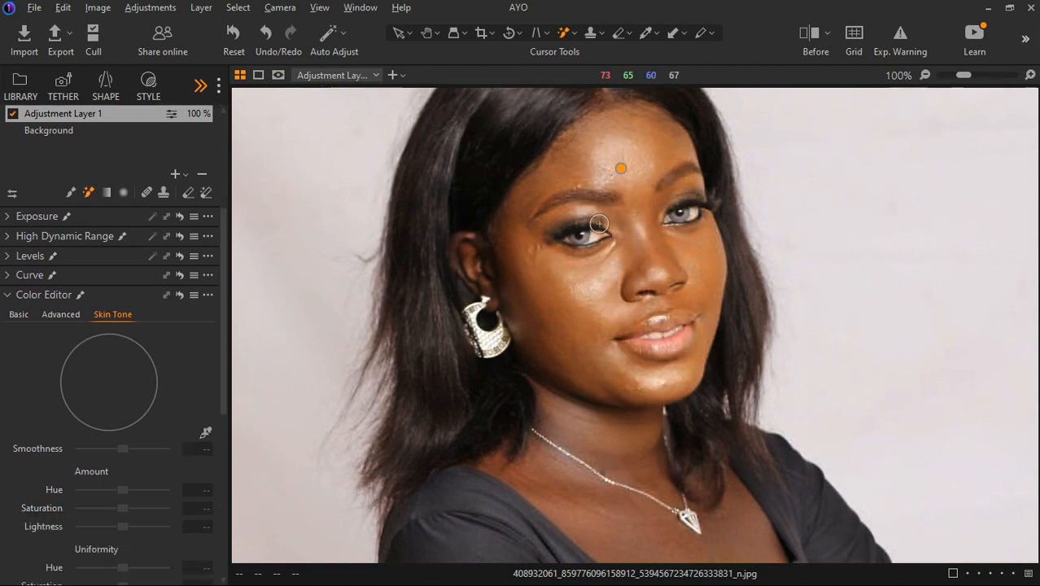
key(m)
key(m)
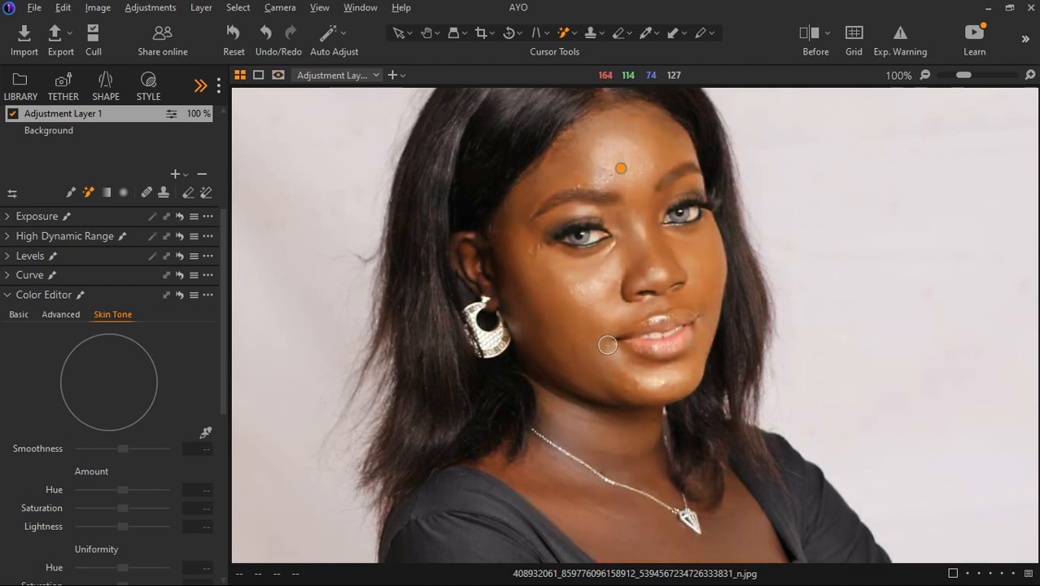
Step: Sample the skin tone from the chest below the necklace with the Color Editor's colour picker
click(204, 436)
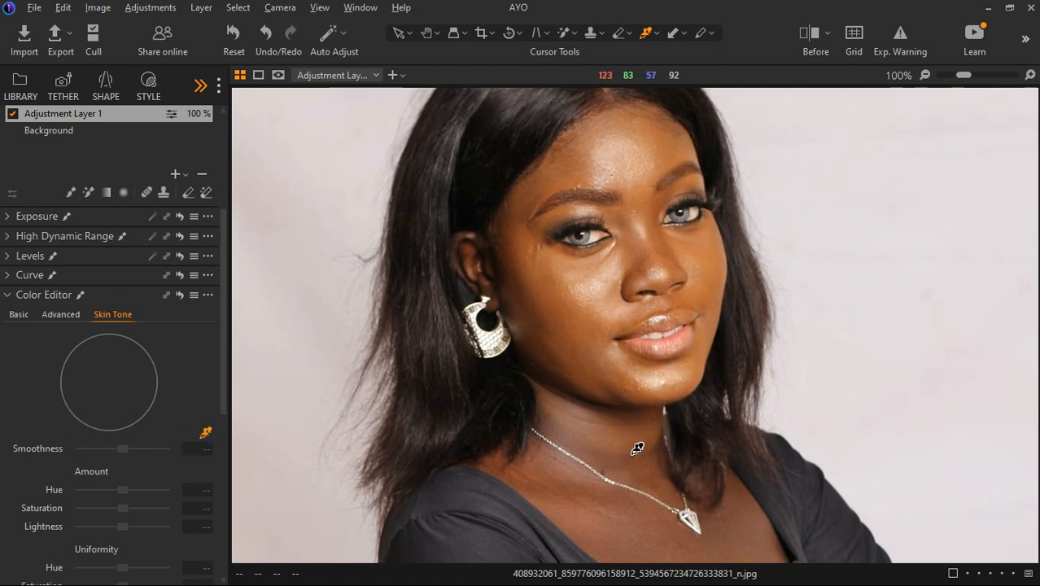
scroll(626, 420, down, 1)
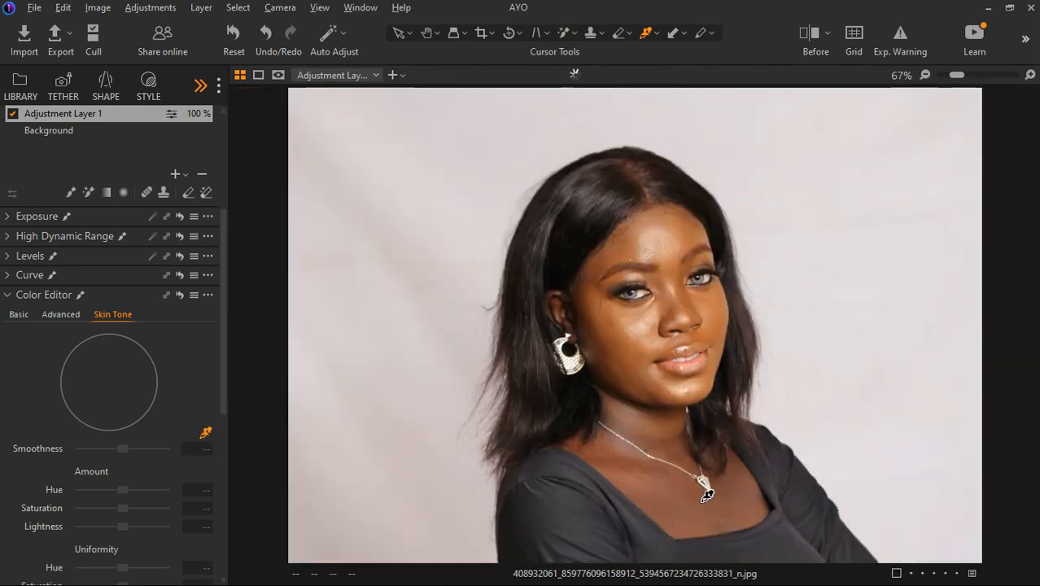
drag(706, 494, 658, 403)
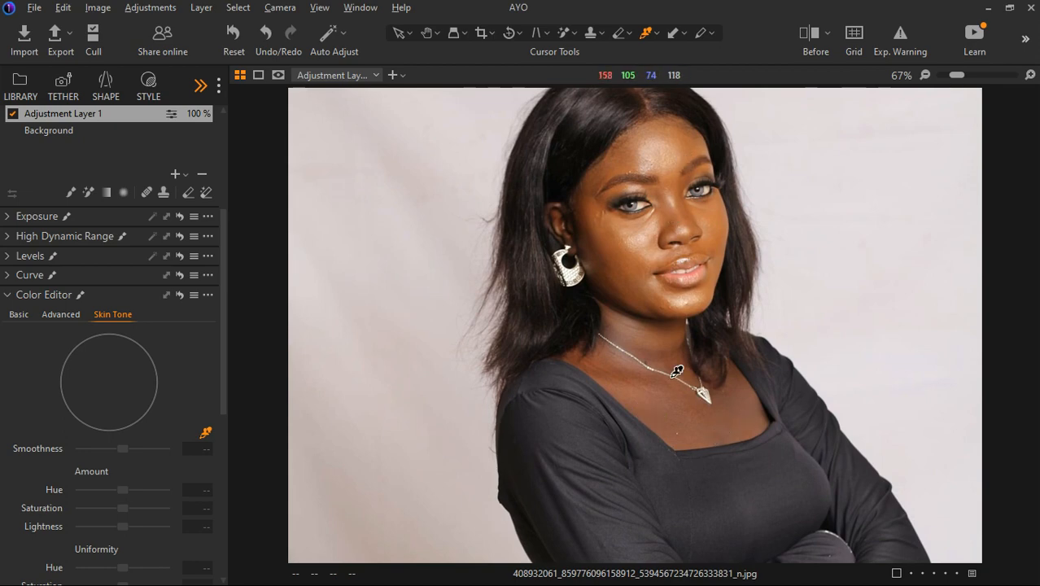
click(691, 420)
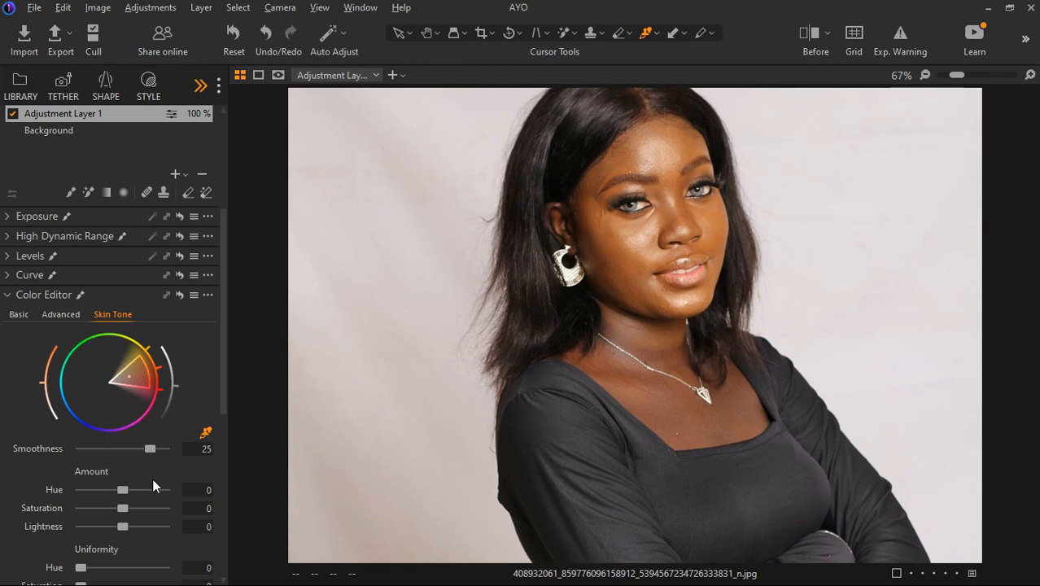
Step: Try the Uniformity Hue at 100 and 77 and the Uniformity Saturation at 100, resetting both to 0
scroll(153, 486, down, 3)
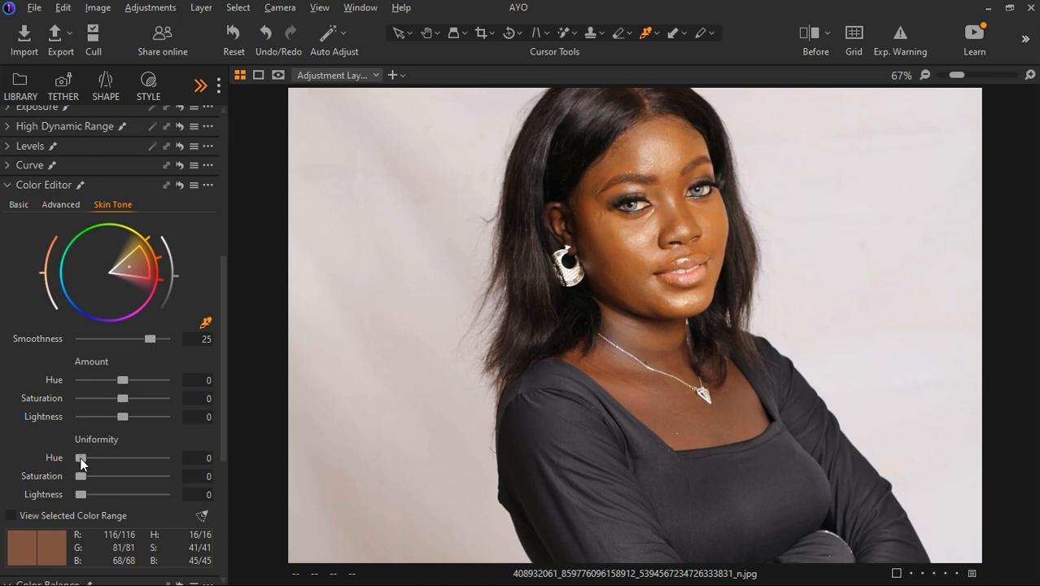
drag(80, 456, 188, 457)
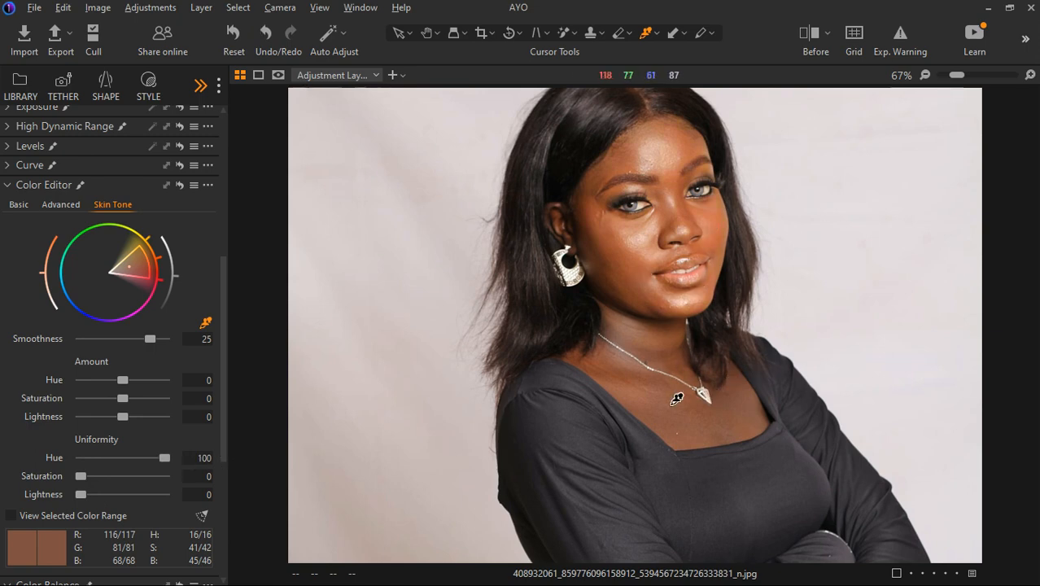
double_click(164, 457)
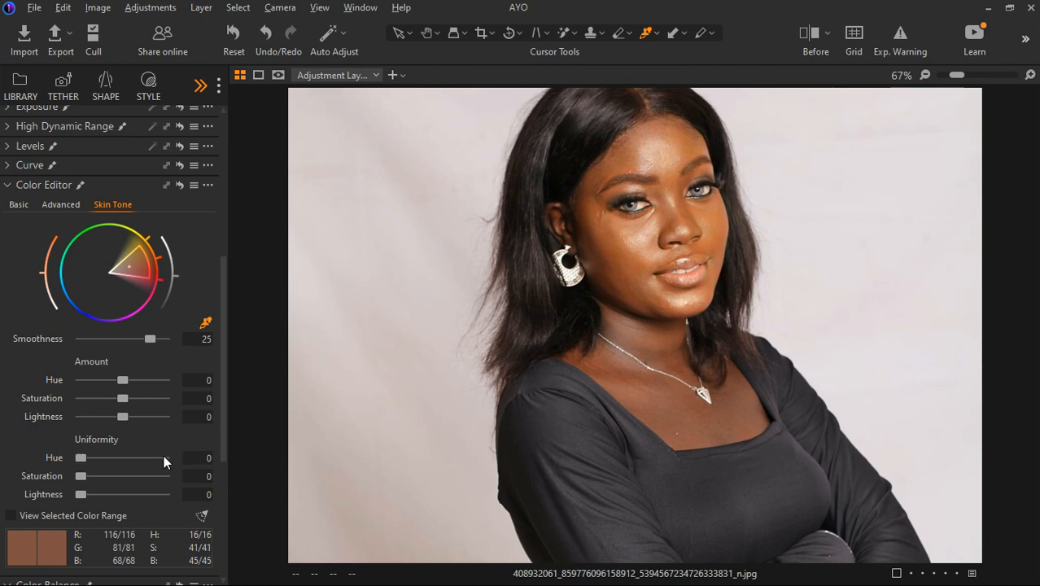
scroll(710, 196, up, 2)
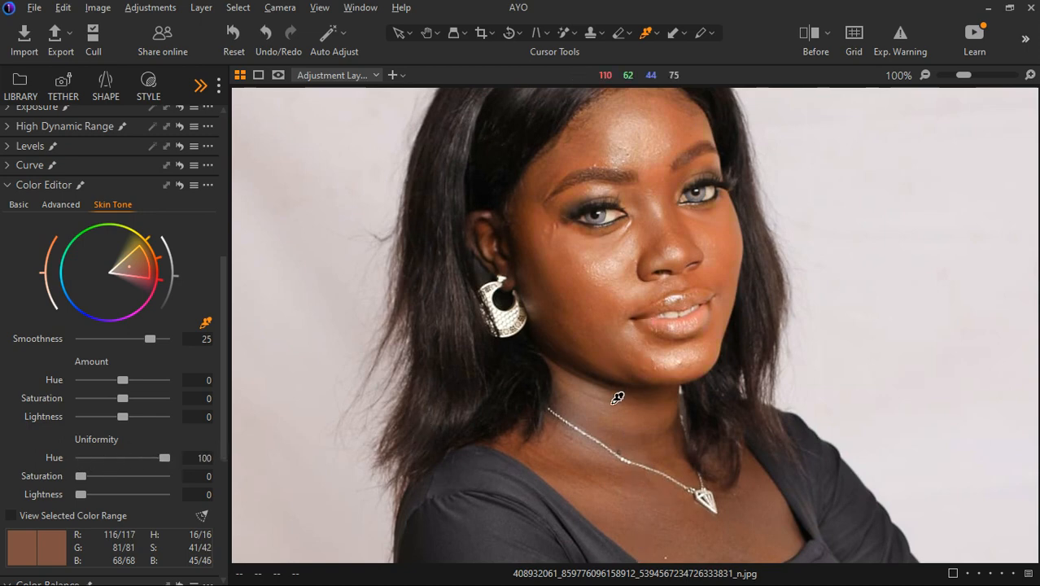
drag(163, 457, 142, 456)
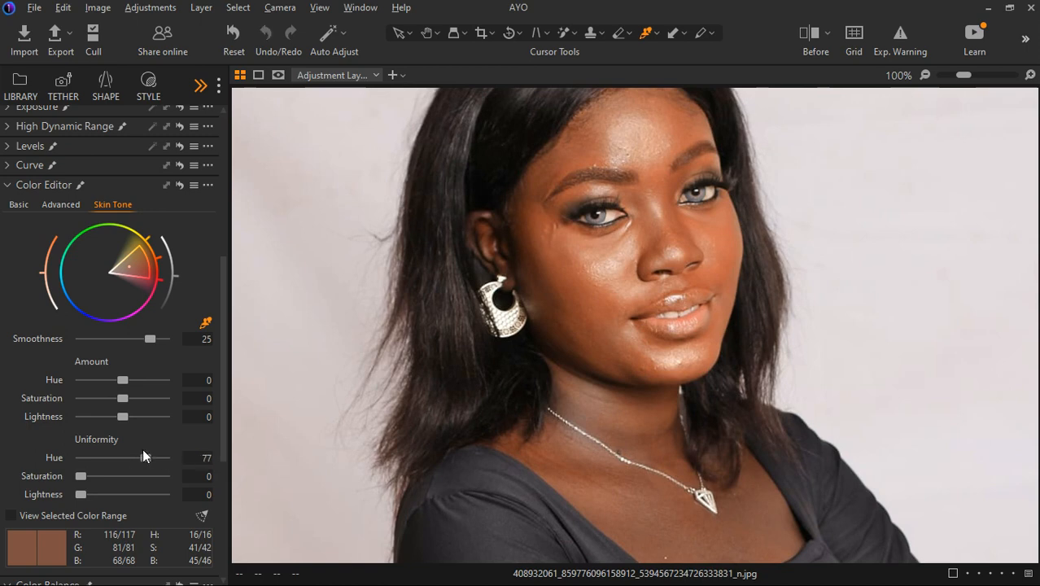
drag(80, 477, 224, 478)
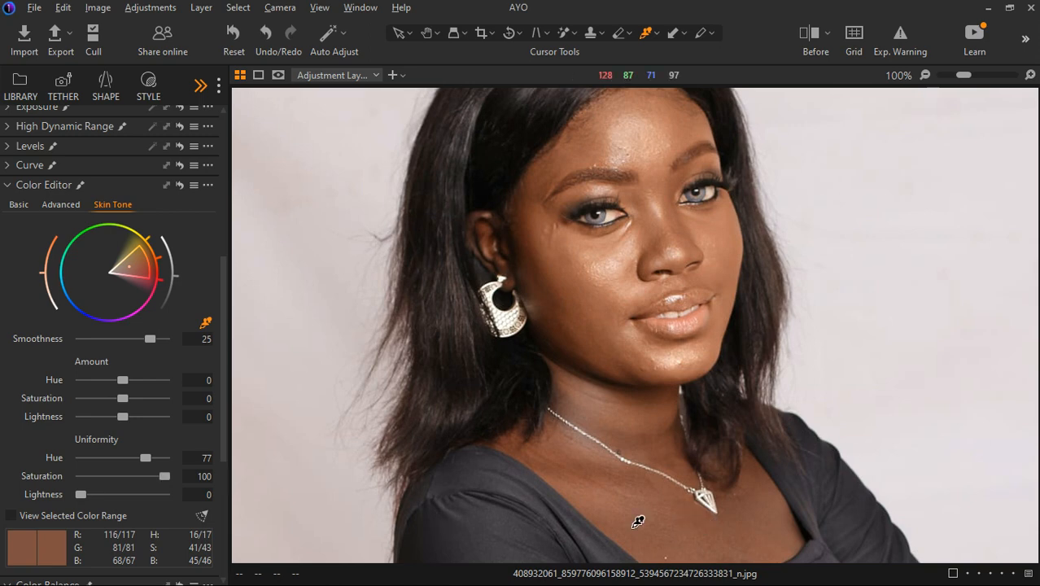
double_click(164, 476)
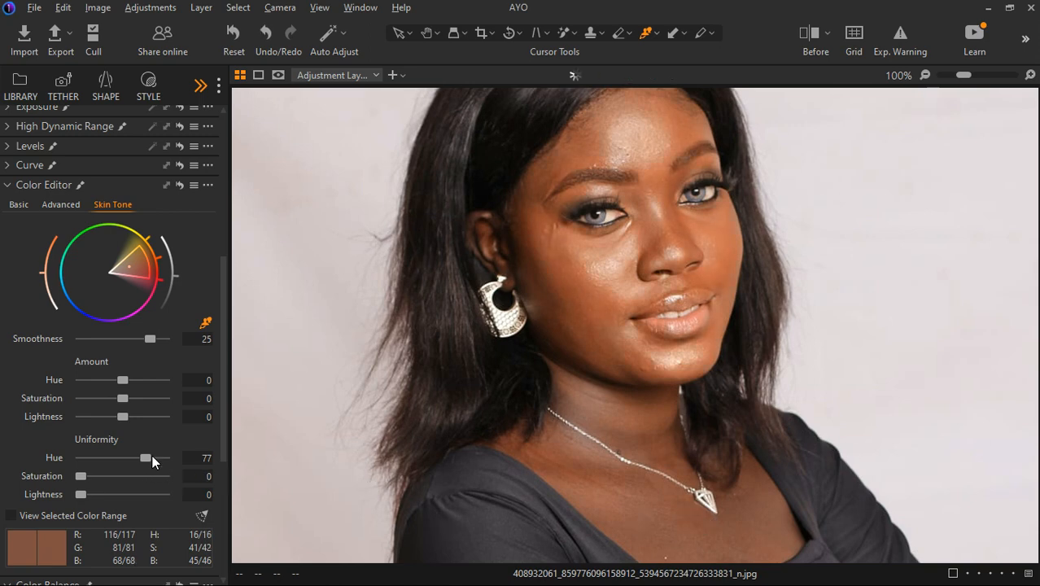
double_click(153, 457)
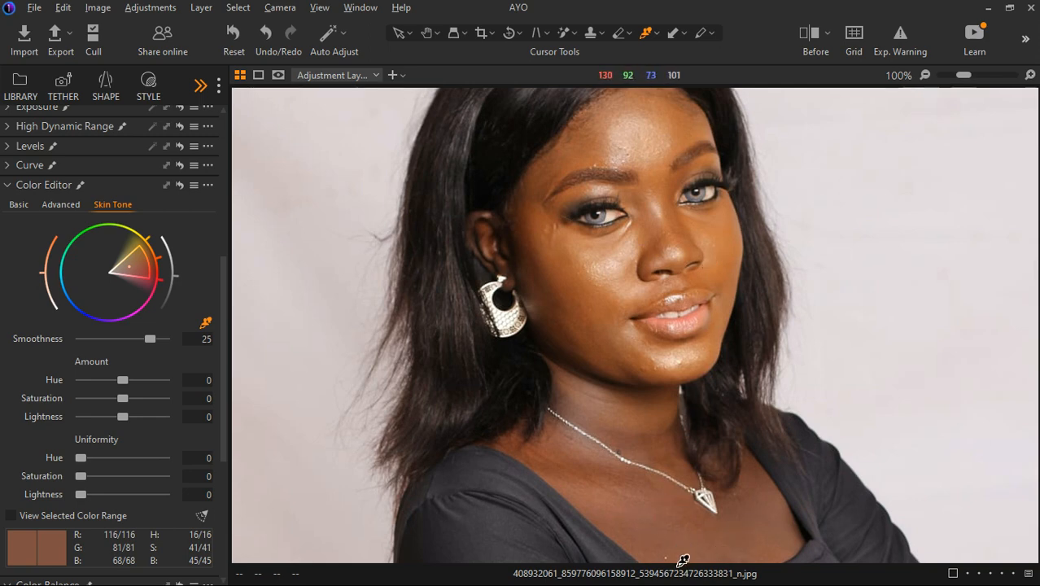
Step: Set the skin tone Uniformity to Hue 80, Saturation 45 and Lightness 100 to even out the face and neck
drag(80, 476, 178, 482)
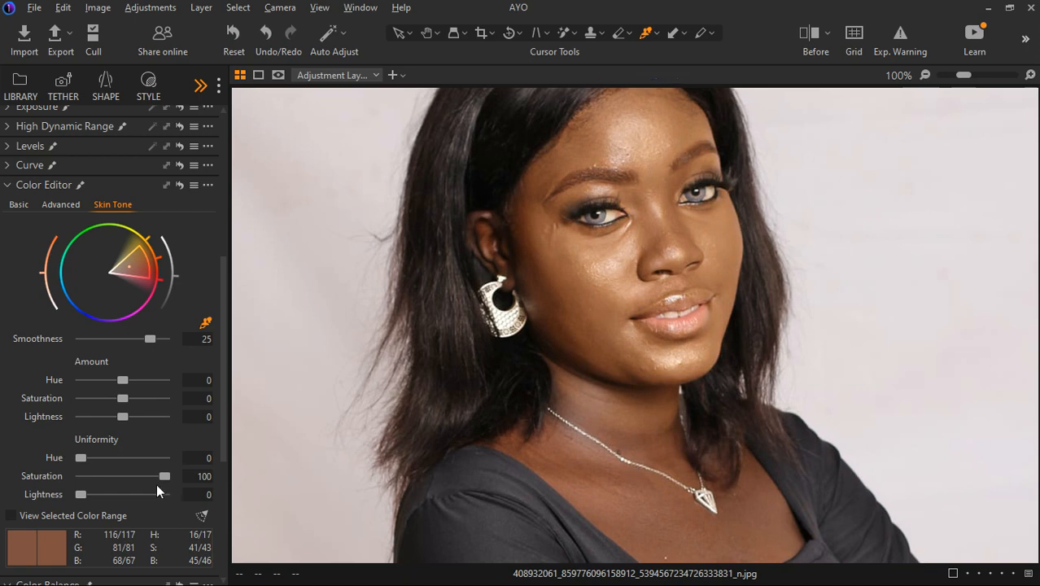
drag(164, 476, 139, 476)
drag(128, 458, 129, 458)
drag(130, 458, 114, 473)
drag(79, 494, 151, 493)
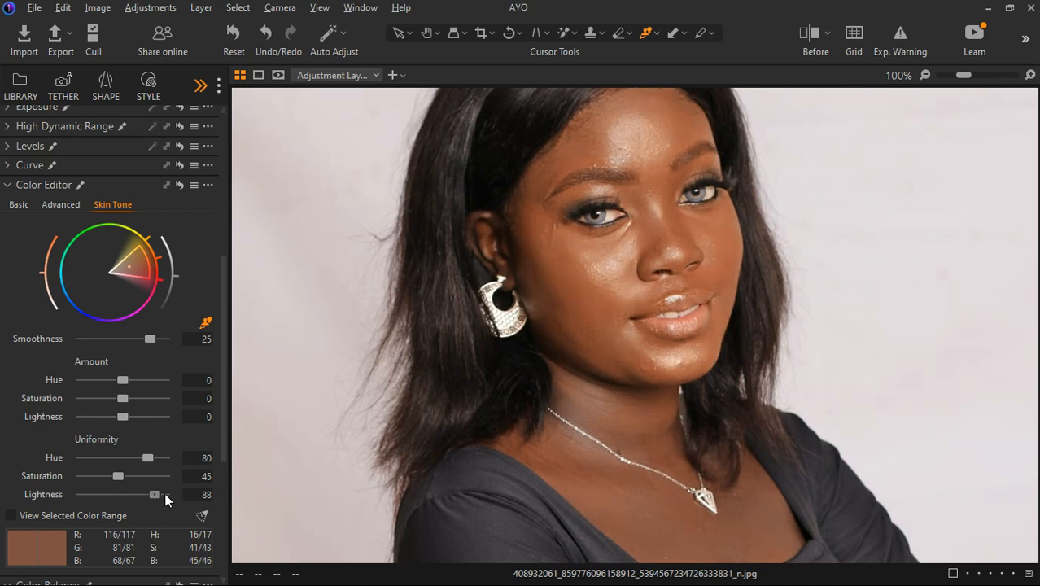
click(166, 494)
key(ctrl+0)
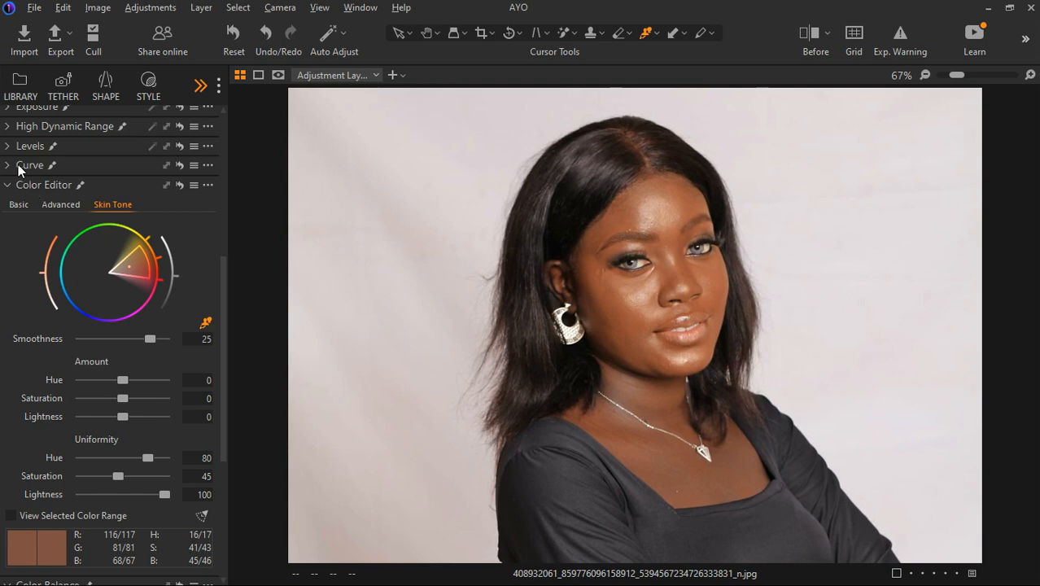
Step: Compare the portrait with and without Adjustment Layer 1
scroll(12, 195, up, 3)
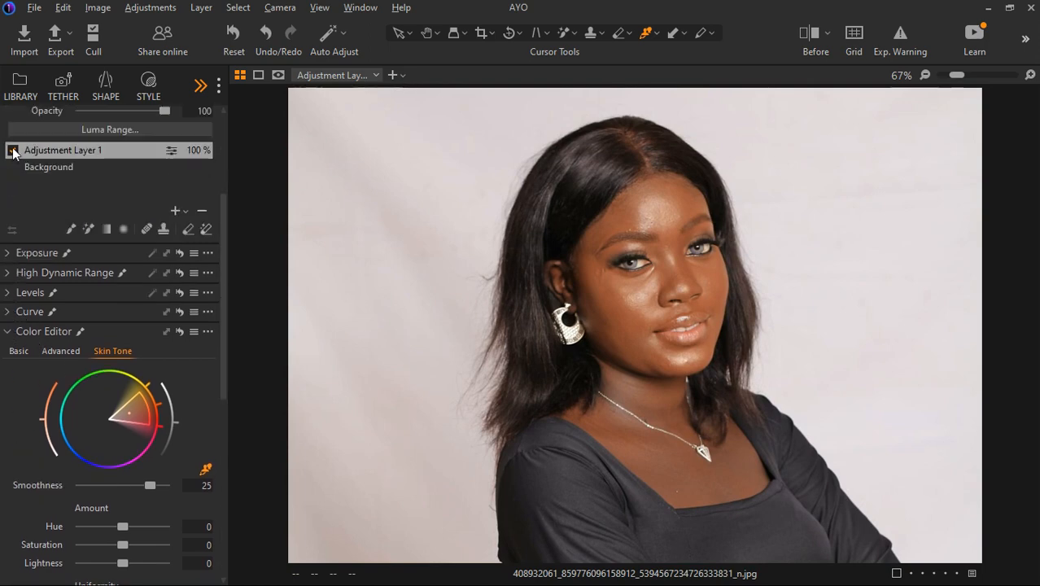
click(12, 150)
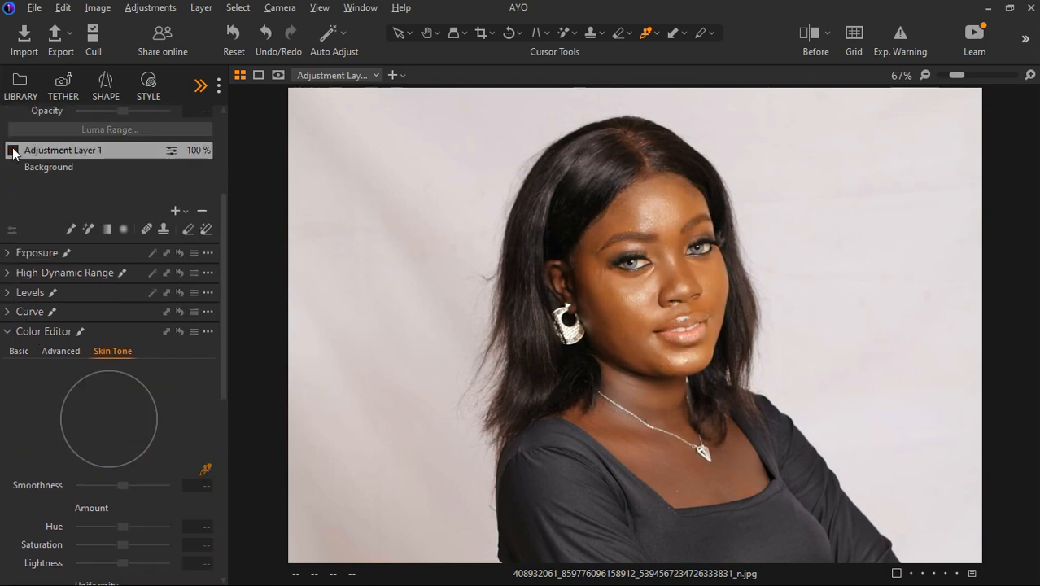
click(13, 150)
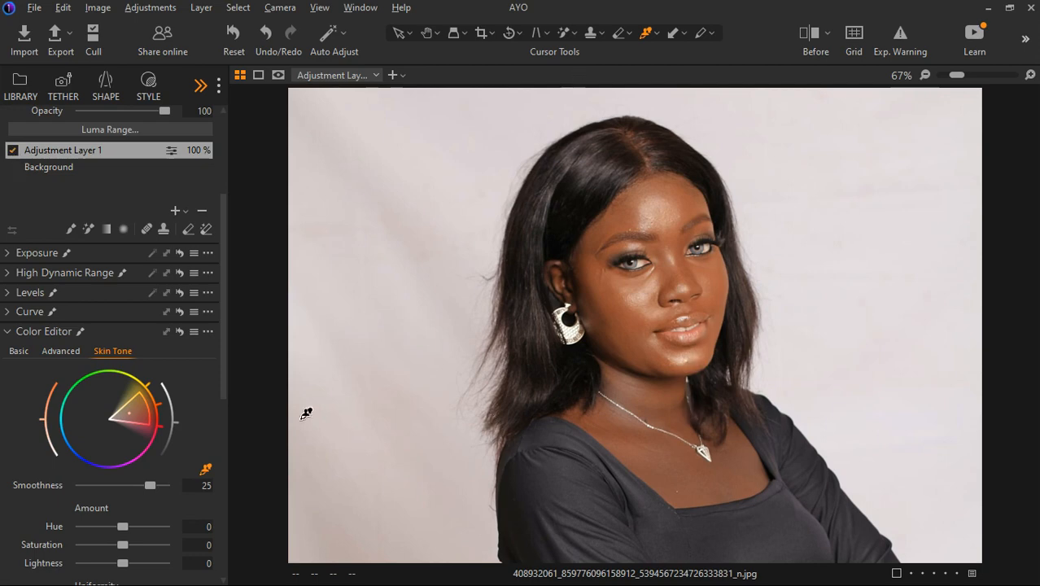
Step: Hide Adjustment Layer 1 and add a new empty adjustment layer above it
click(12, 151)
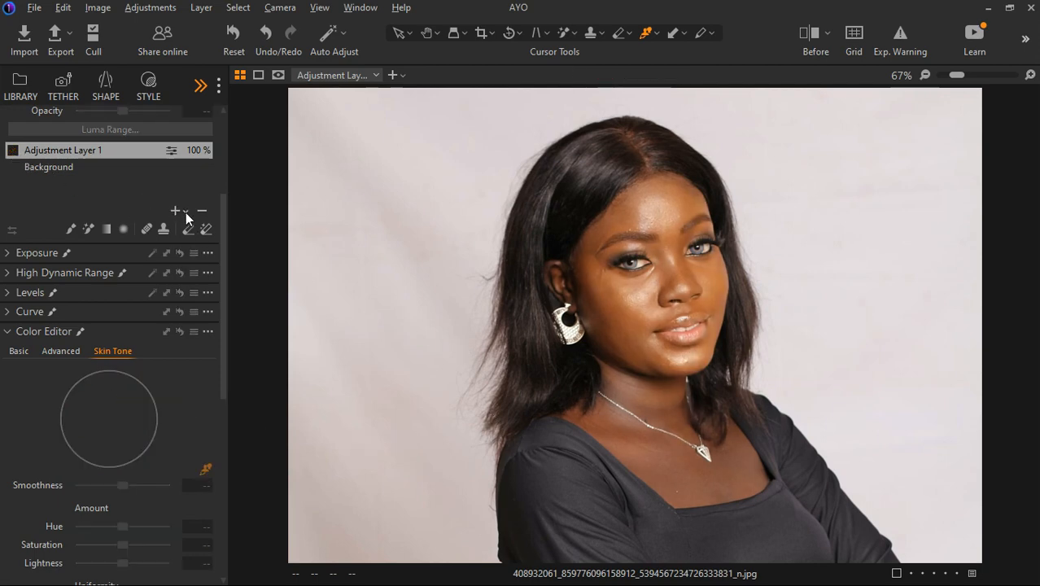
click(187, 213)
click(209, 230)
Step: Mask the face on the new adjustment layer with the Magic Brush and check the coverage using the mask overlay
click(88, 229)
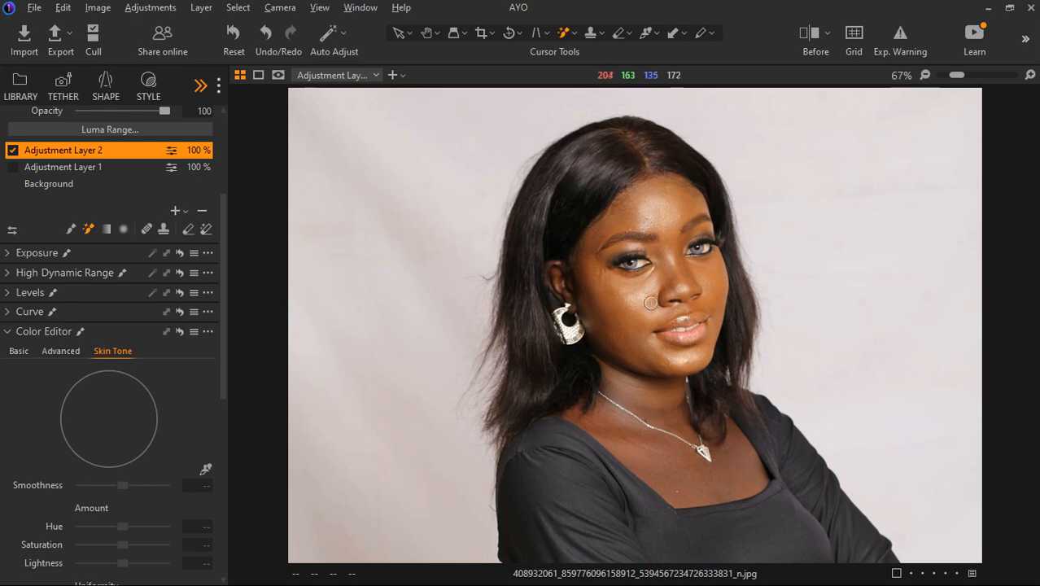
click(643, 290)
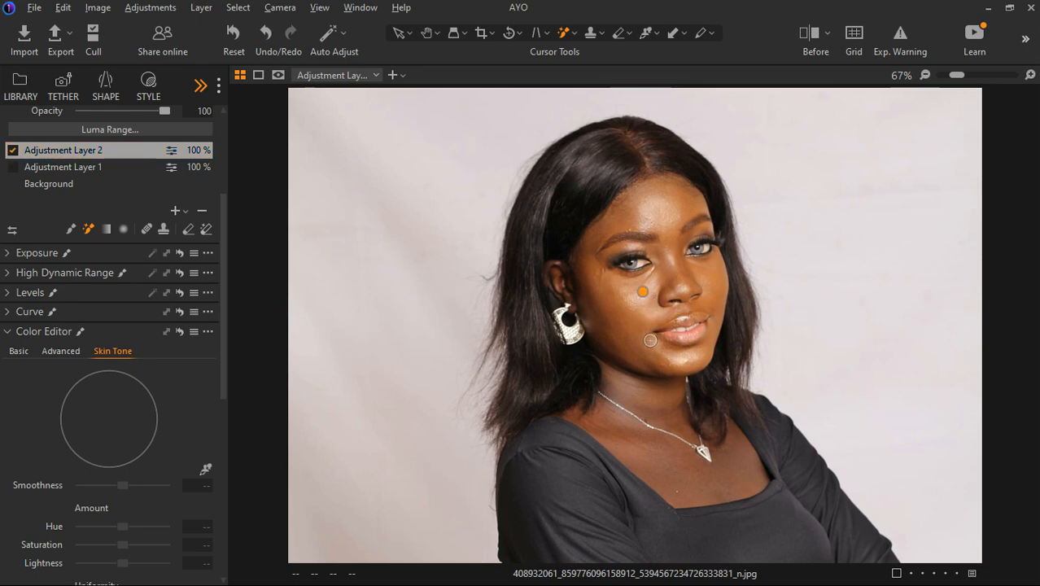
key(m)
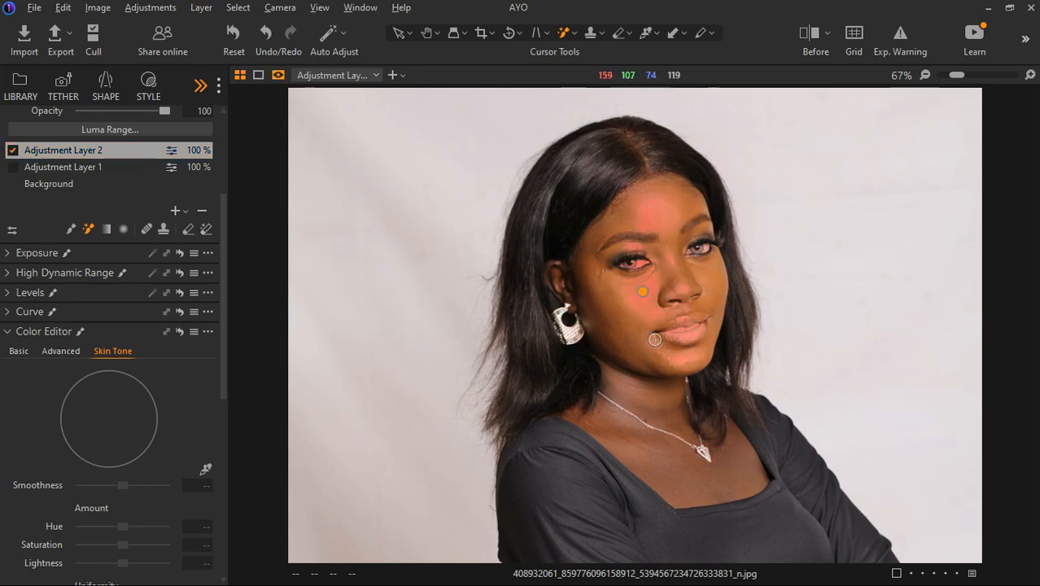
click(623, 307)
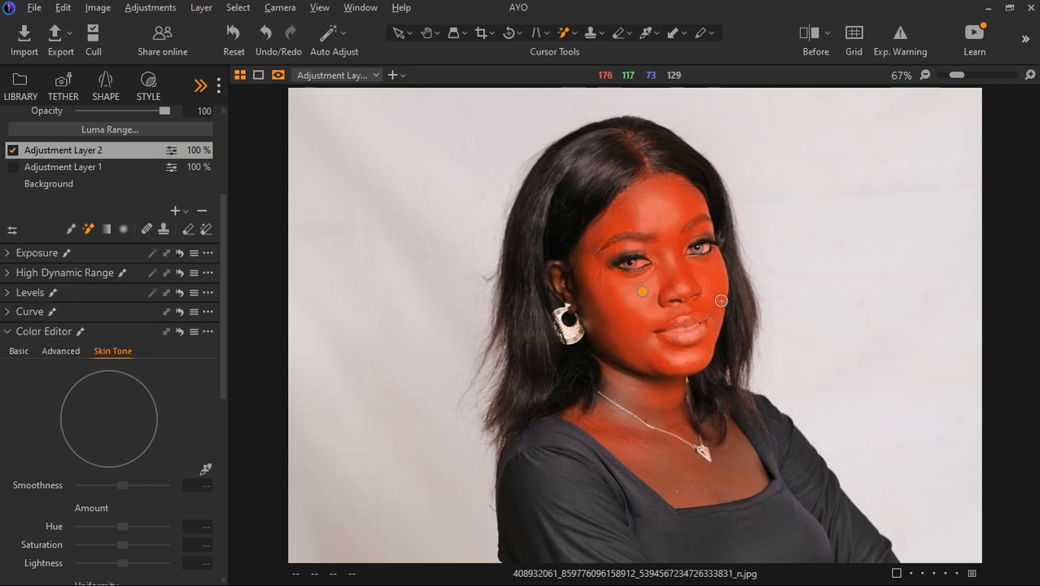
key(m)
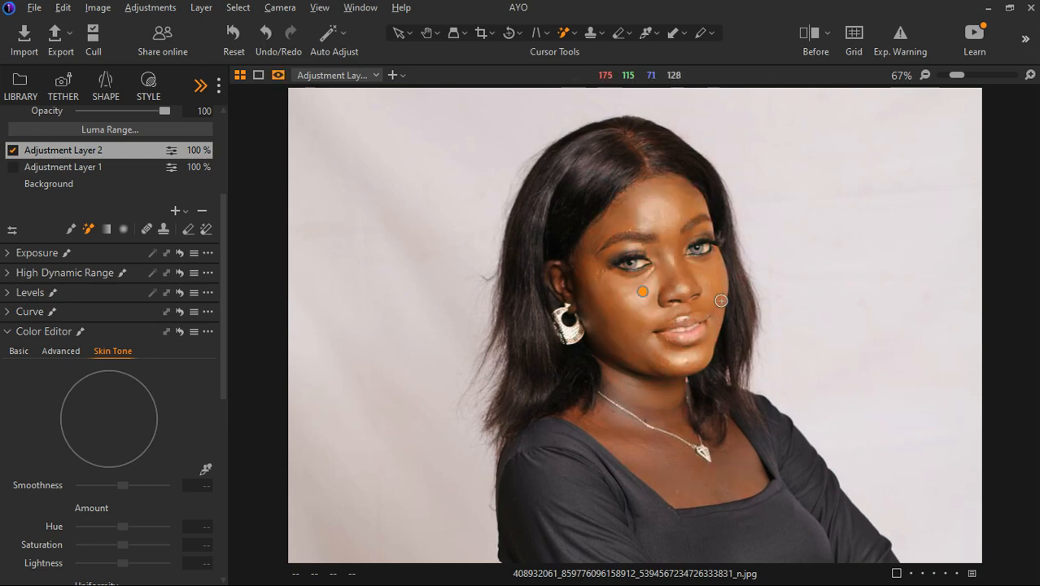
key(m)
scroll(712, 464, up, 3)
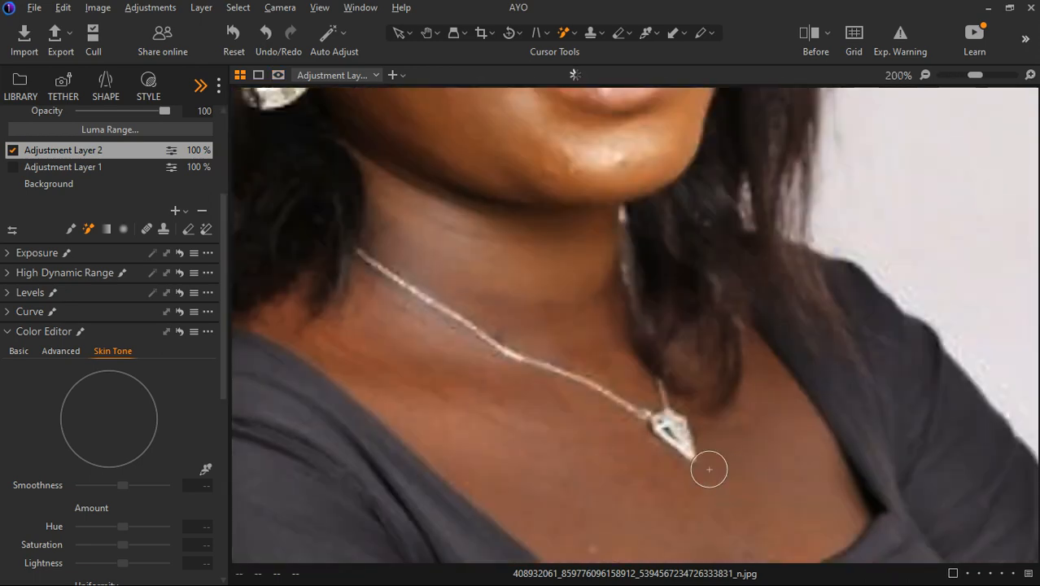
key(m)
scroll(574, 404, down, 3)
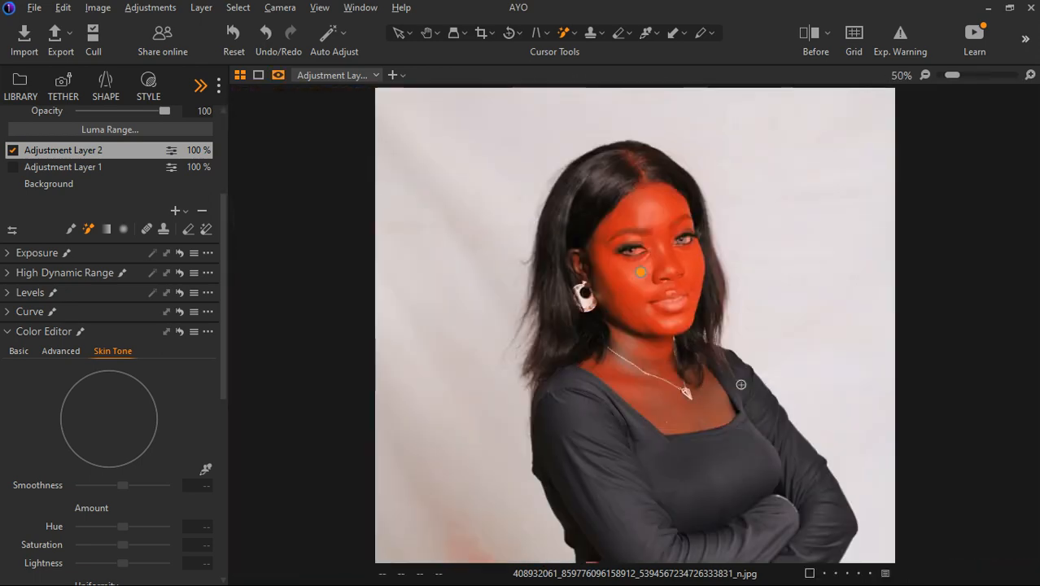
key(m)
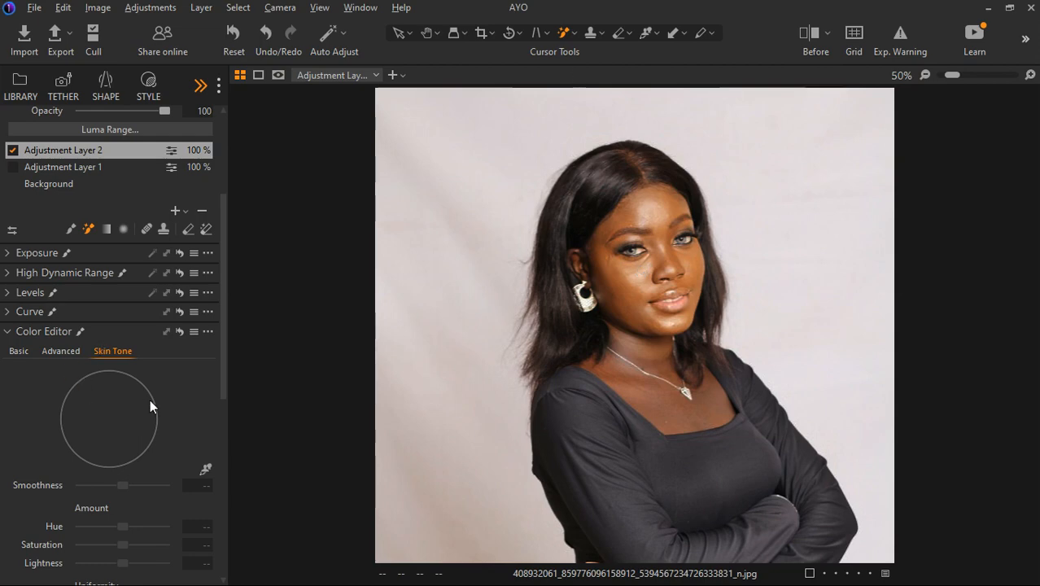
Step: Sample the skin tone from the chest below the necklace pendant with the Color Editor's Skin Tone colour picker
scroll(150, 399, down, 3)
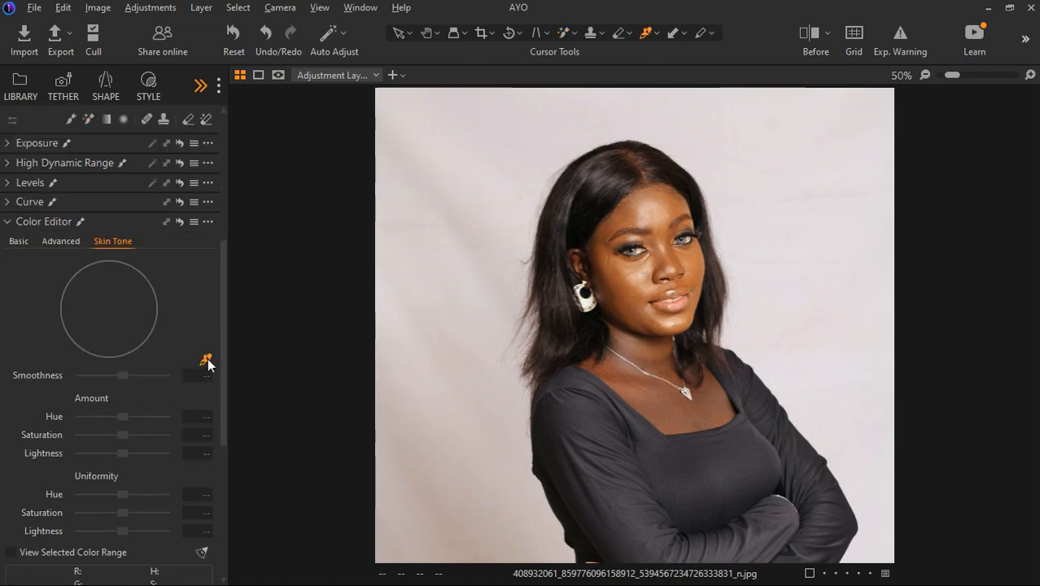
click(206, 360)
click(695, 423)
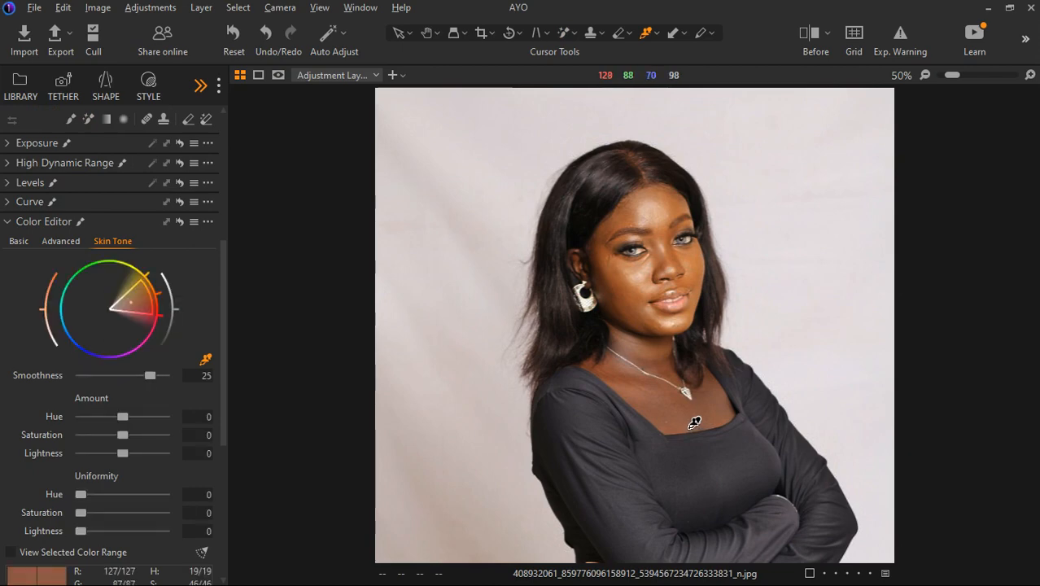
Step: Set the skin tone Uniformity to Hue 100, Saturation 64 and Lightness 57, and put away the colour picker
scroll(130, 407, down, 2)
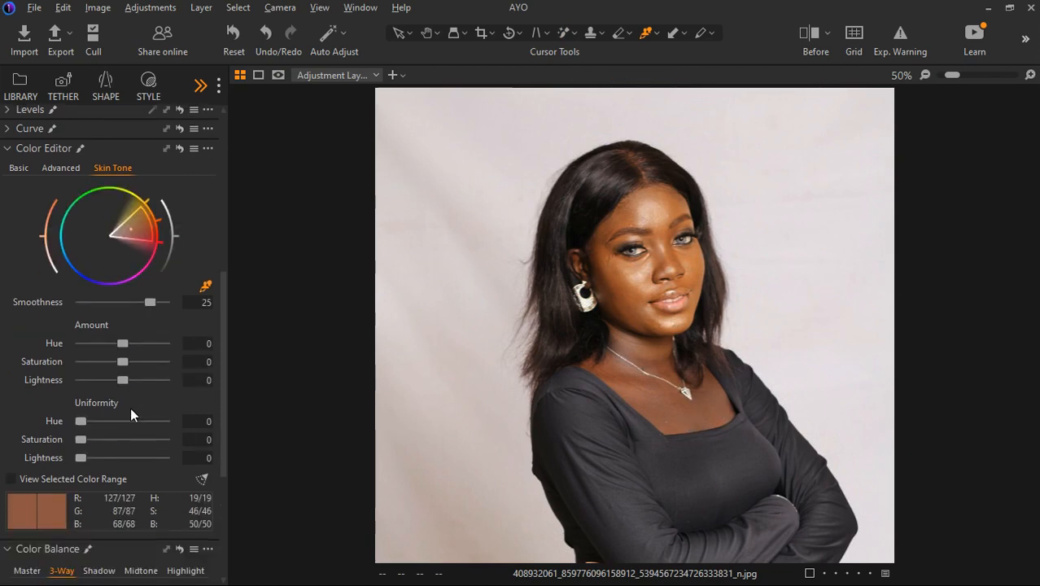
scroll(130, 407, up, 1)
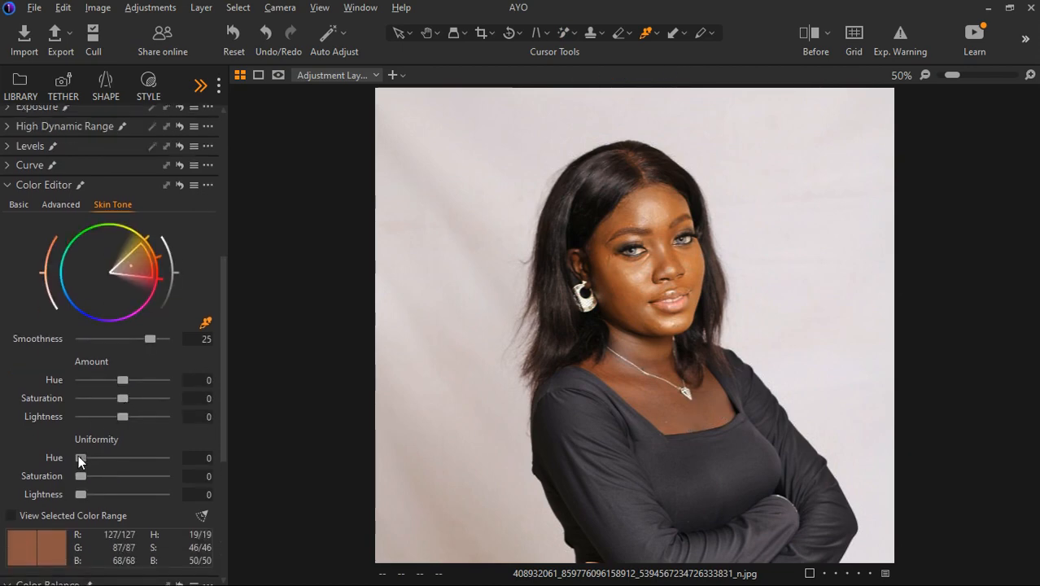
drag(78, 455, 83, 454)
mouse_move(120, 479)
mouse_down()
mouse_move(137, 479)
mouse_move(100, 494)
mouse_move(132, 496)
mouse_up()
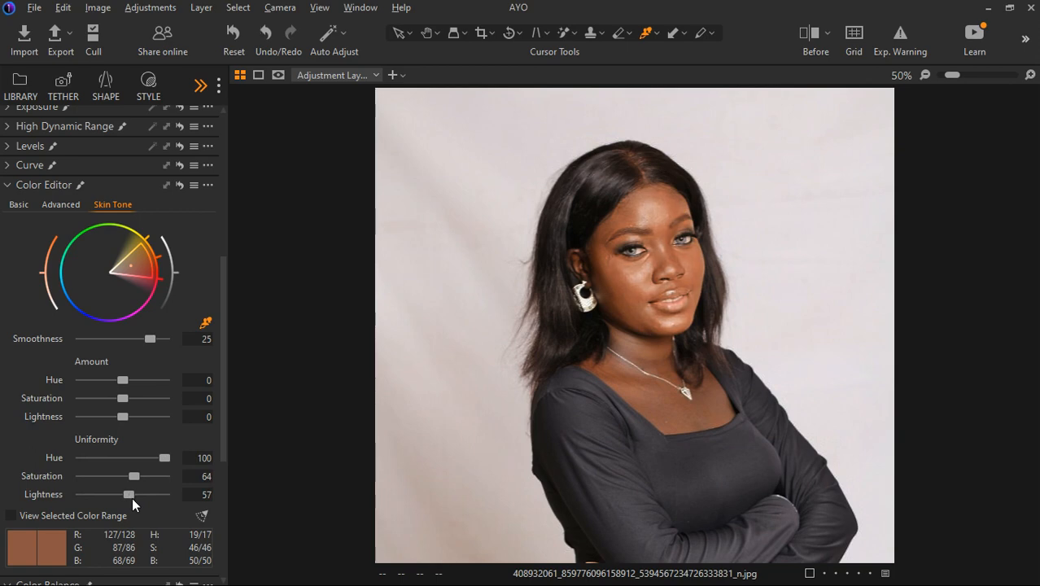
click(206, 326)
Step: Hide Adjustment Layer 2 and add another empty adjustment layer on top
scroll(37, 272, up, 3)
scroll(16, 175, up, 1)
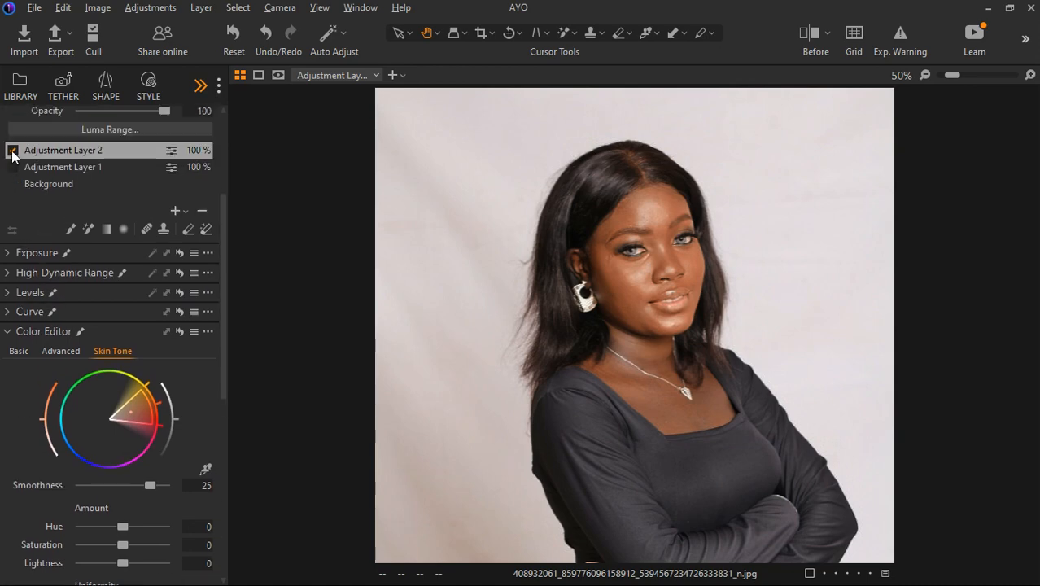
click(12, 151)
click(176, 211)
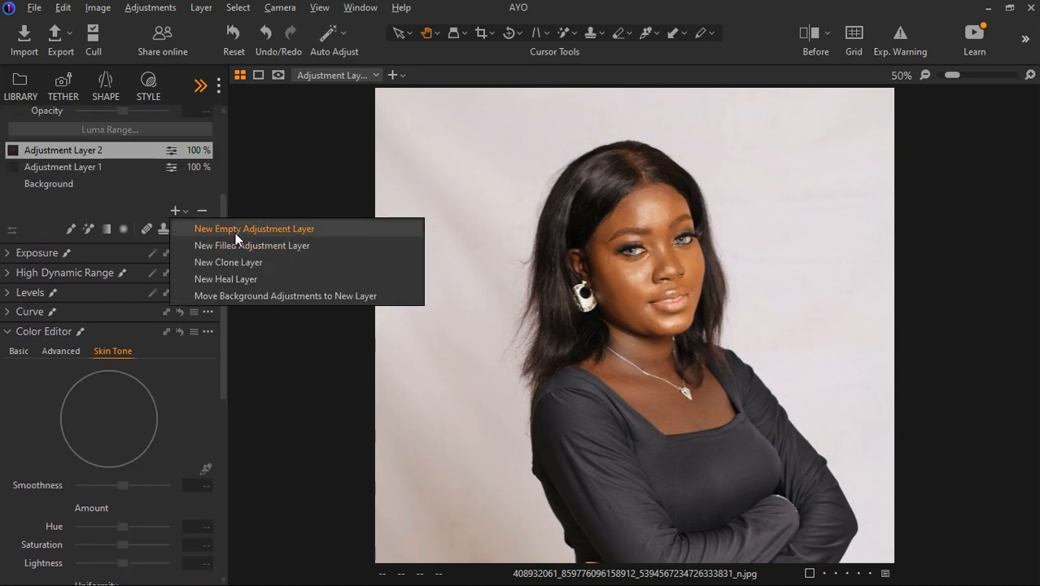
click(235, 230)
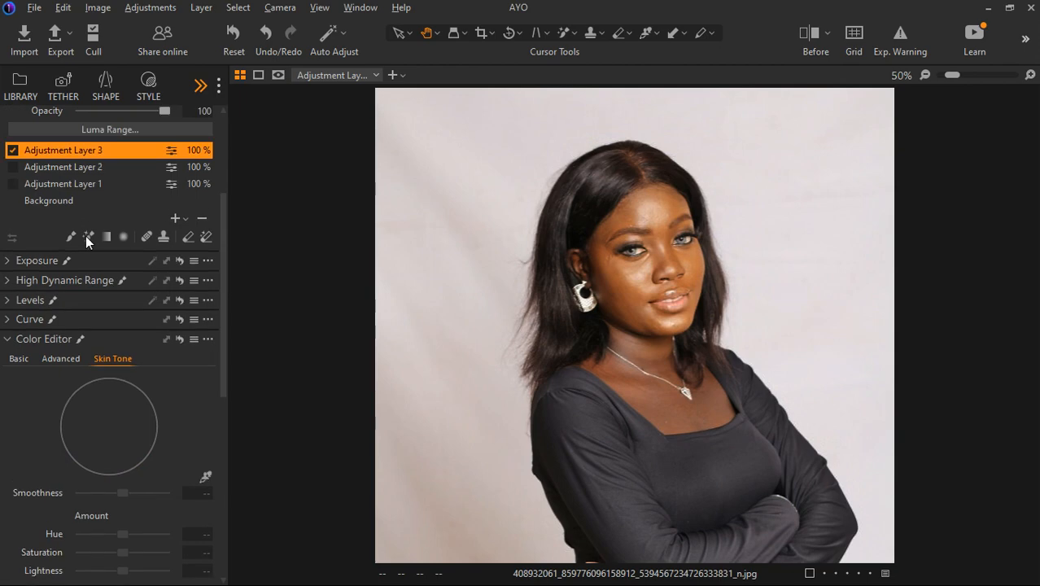
Step: Mask the chest and neck skin on the new layer with the Magic Brush and inspect the mask overlay
mouse_move(646, 394)
mouse_down()
mouse_move(718, 412)
mouse_move(691, 422)
mouse_up()
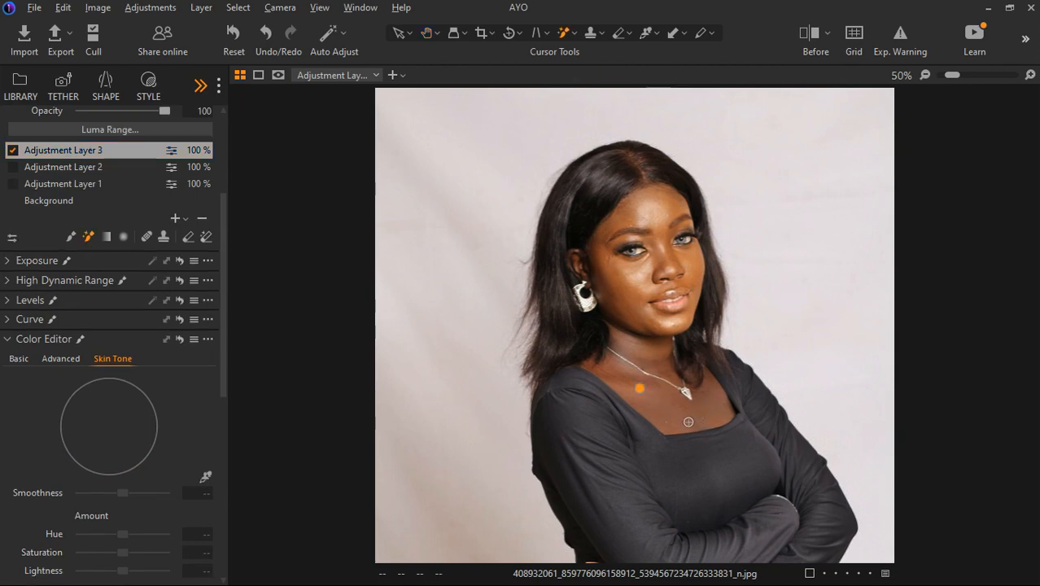
key(m)
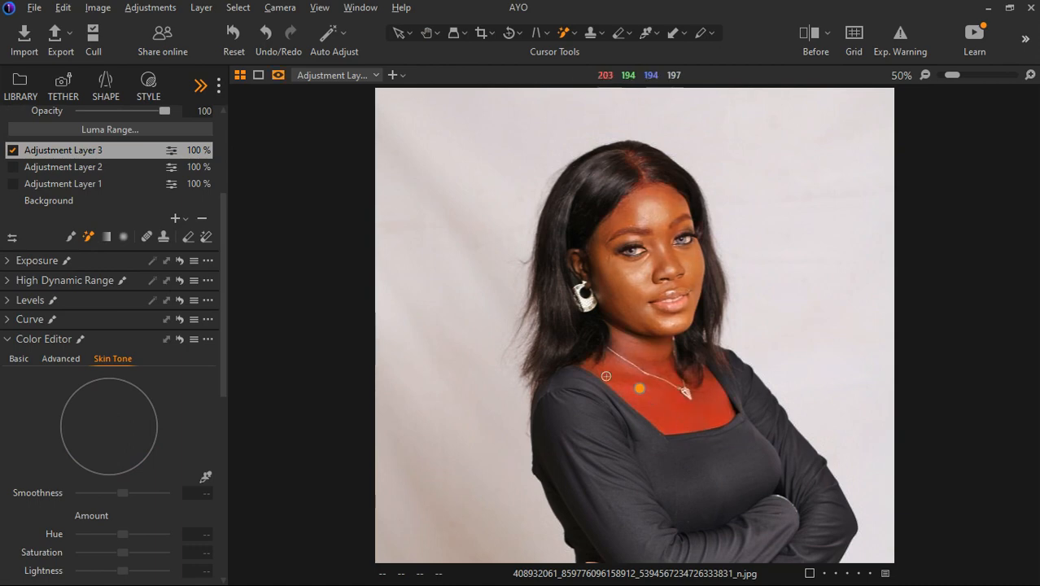
scroll(731, 344, up, 2)
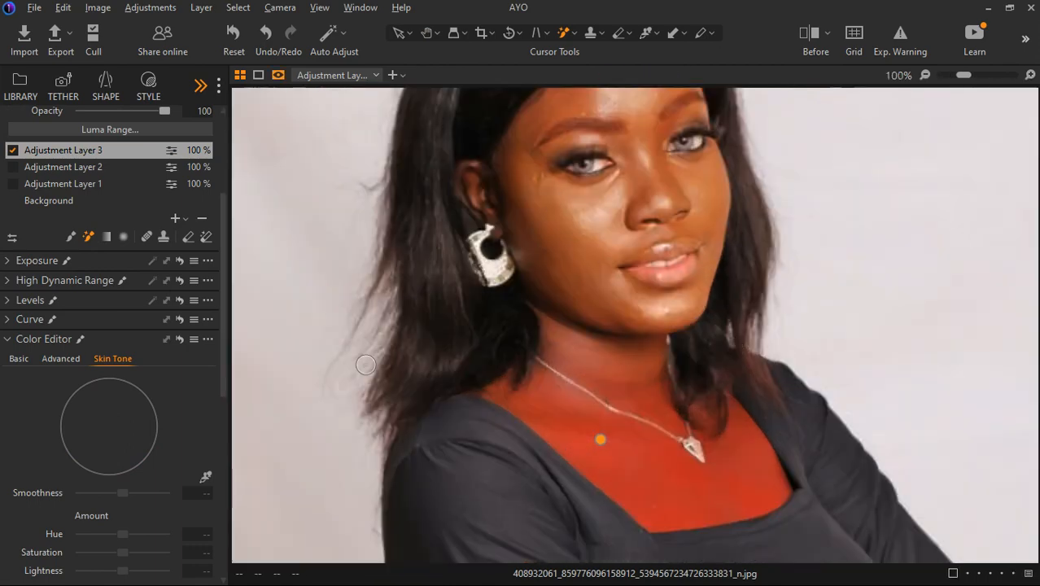
Step: Sample the brighter skin tone from the cheek beside the mouth as the Color Editor's target for the masked chest
scroll(181, 391, down, 3)
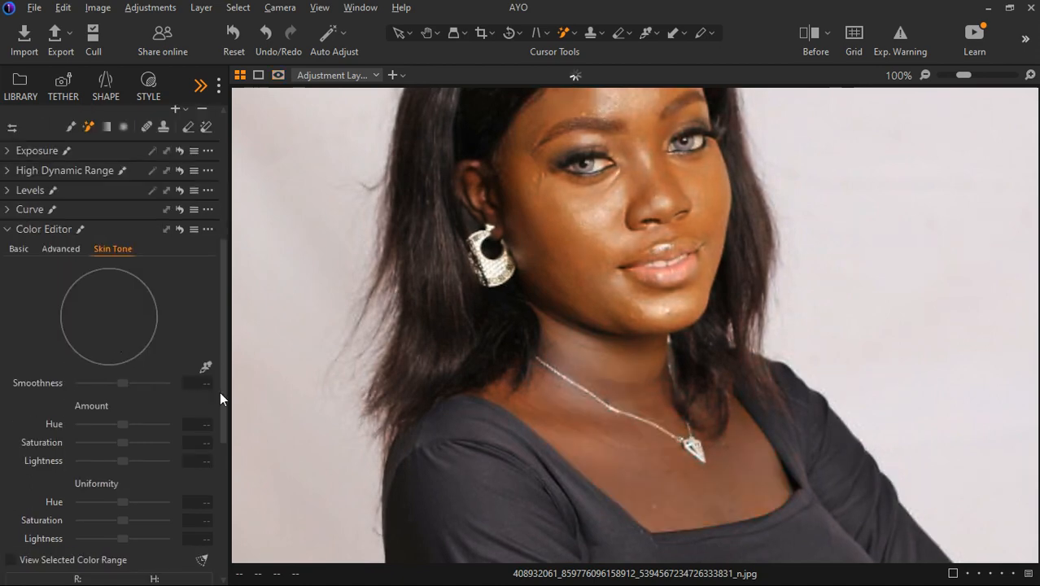
click(205, 367)
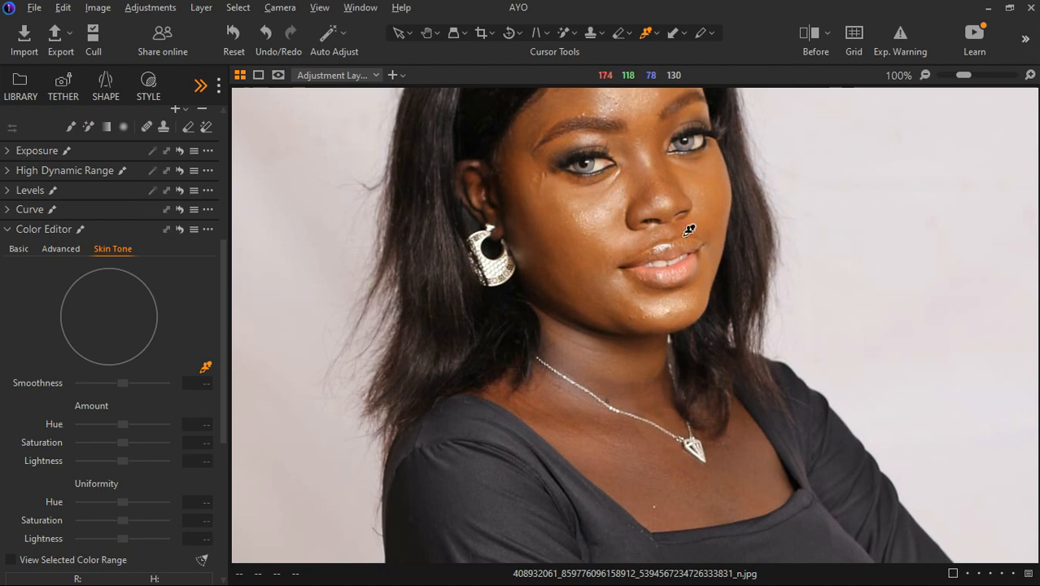
click(721, 223)
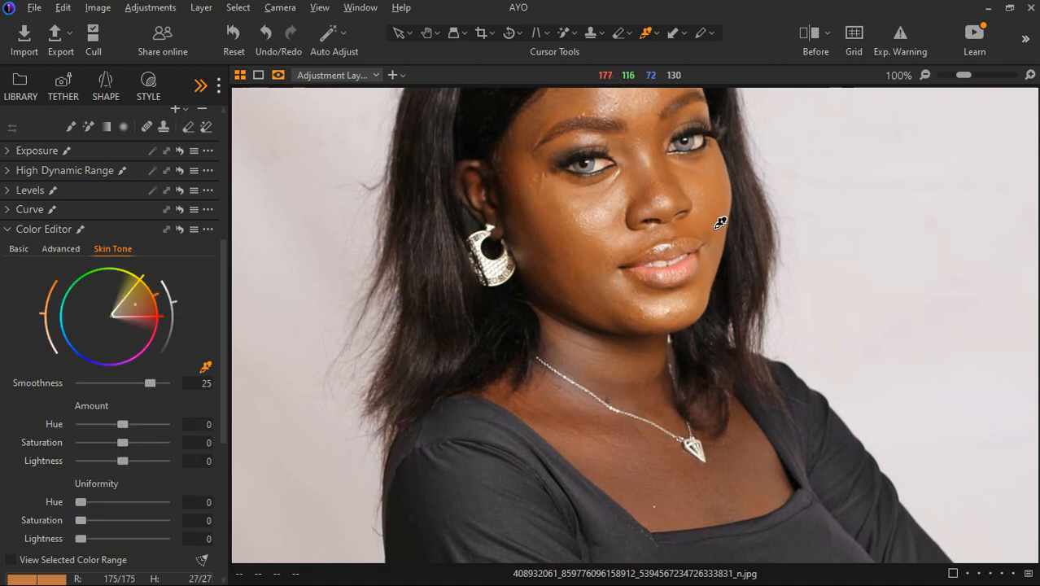
key(m)
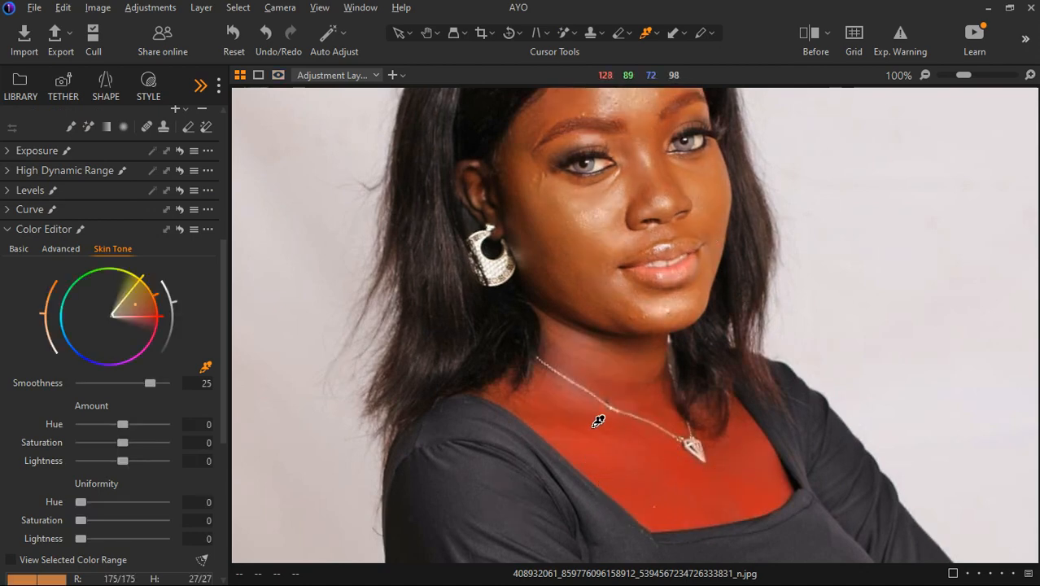
Step: Set the chest layer's skin tone Uniformity to Hue 100, Saturation 85 and Lightness 63
scroll(157, 439, down, 2)
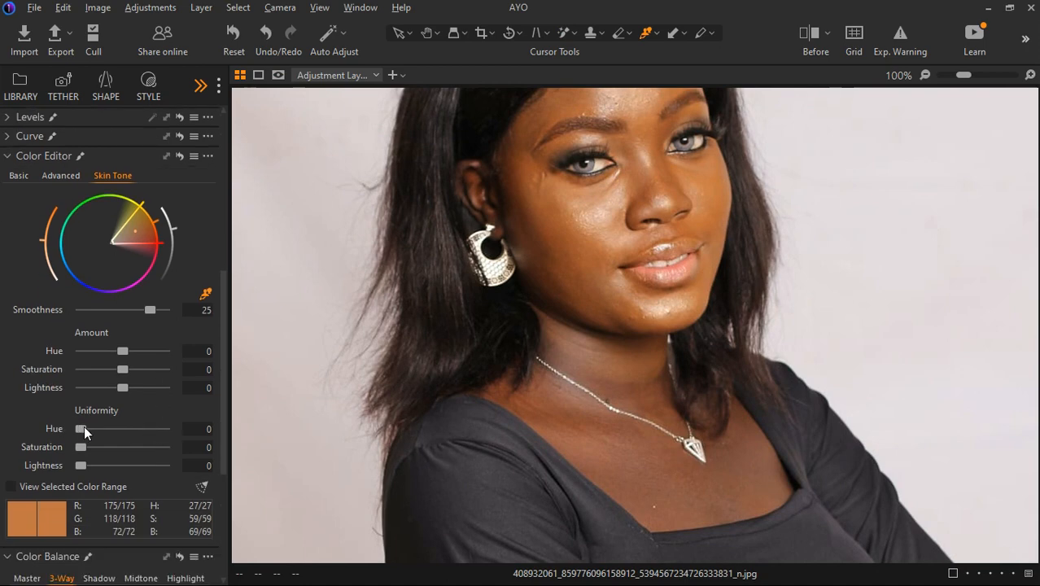
drag(84, 429, 165, 429)
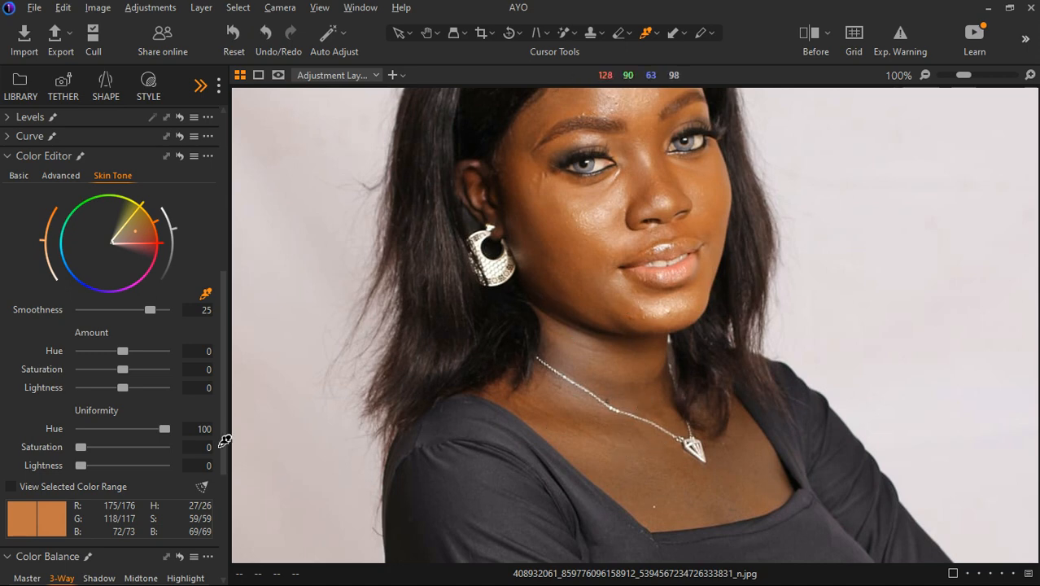
drag(80, 448, 138, 447)
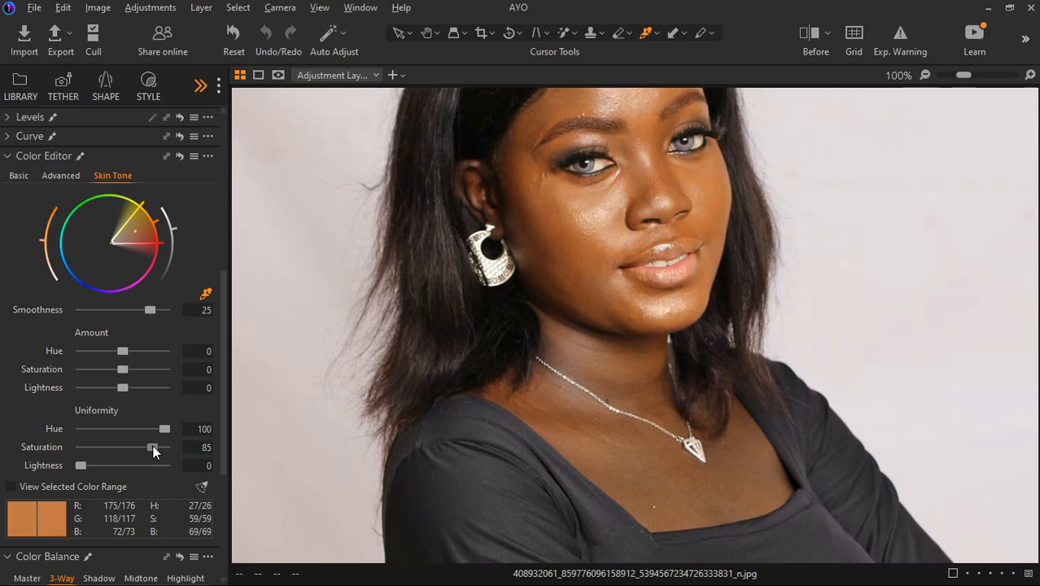
drag(80, 465, 126, 465)
Step: Compare the portrait with and without Adjustment Layer 3 and view the whole photo
scroll(584, 441, down, 1)
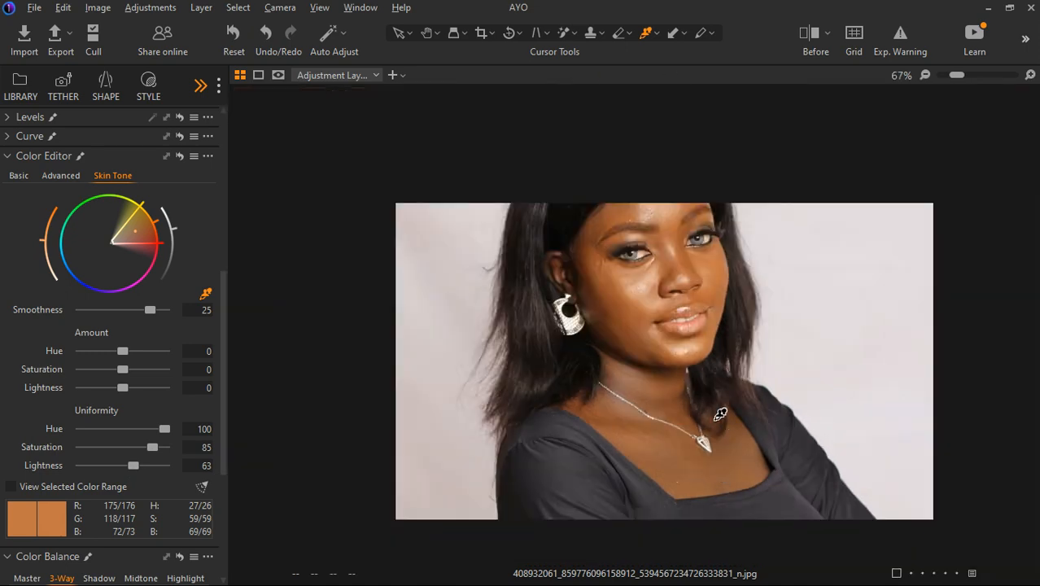
scroll(194, 323, up, 4)
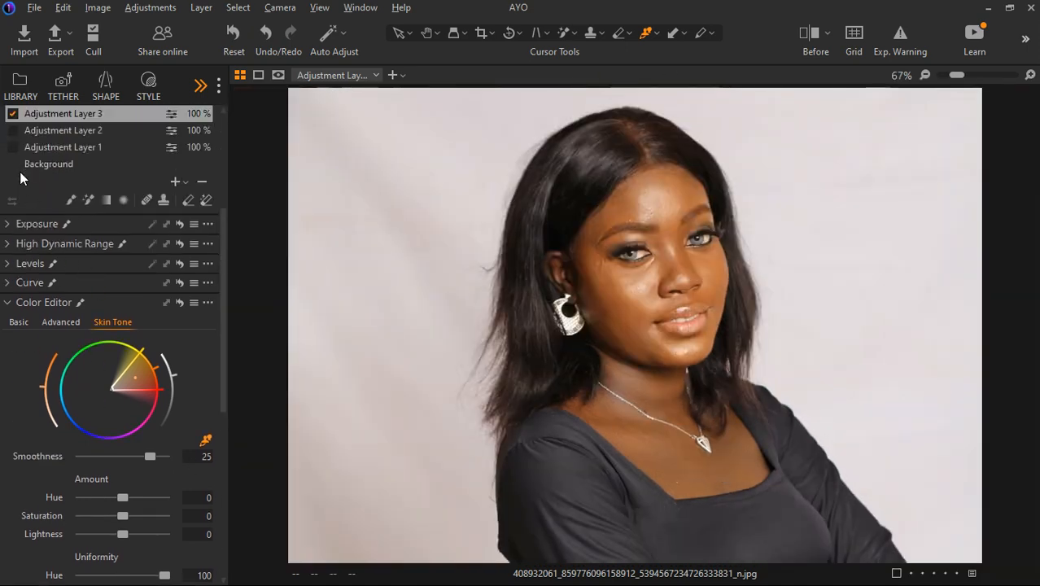
scroll(16, 166, up, 1)
click(13, 151)
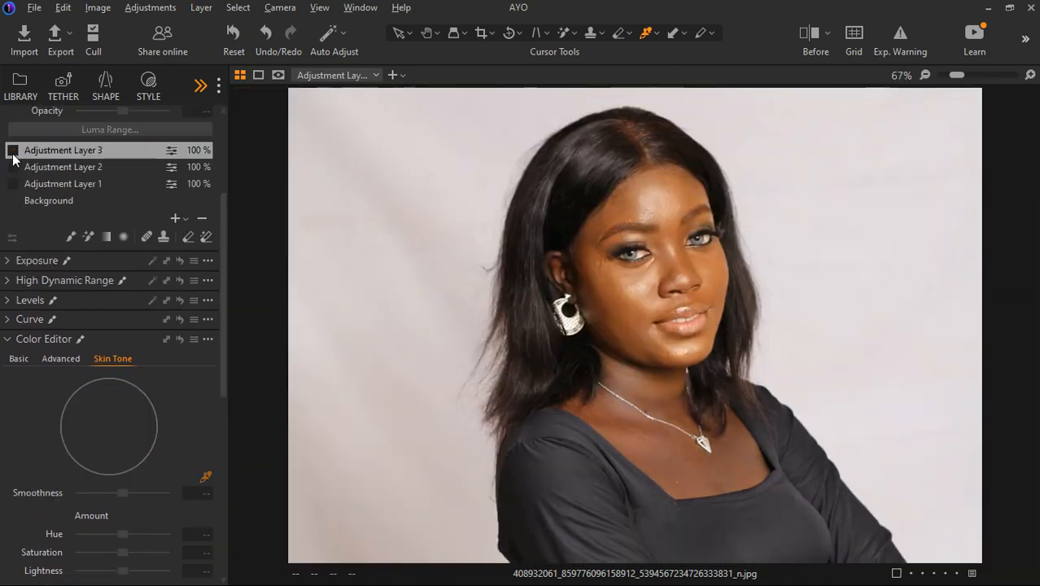
click(13, 151)
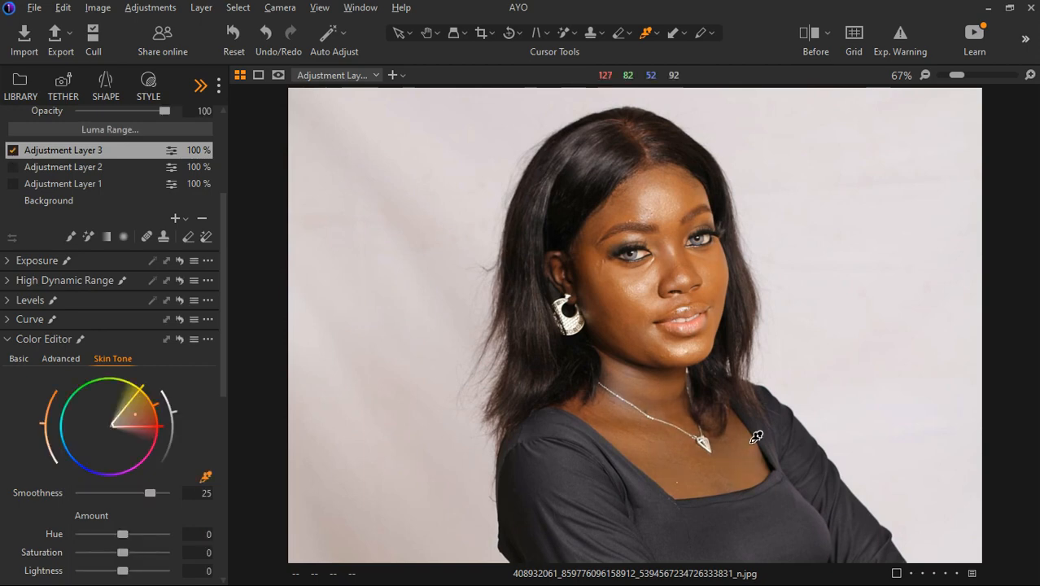
scroll(578, 323, down, 2)
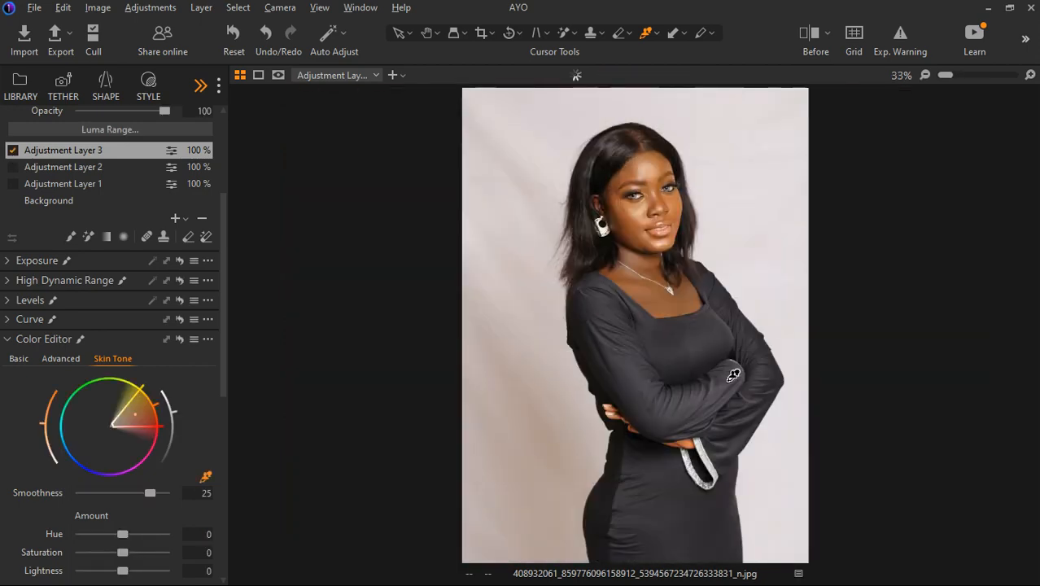
Step: Look through the Color Editor's Basic and Advanced modes for the chest layer and collapse the Color Editor
scroll(731, 310, up, 1)
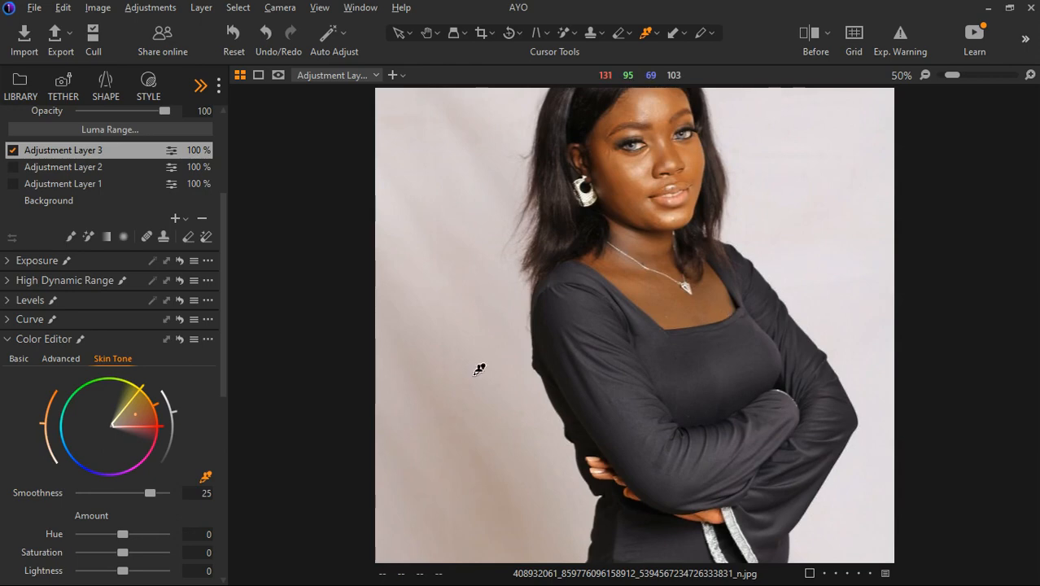
scroll(77, 358, down, 2)
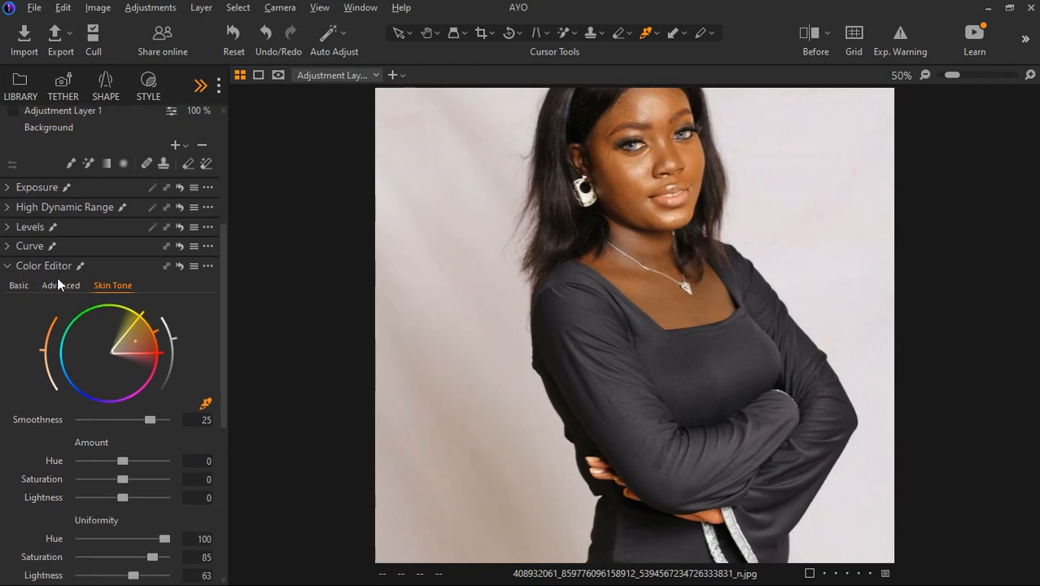
click(58, 287)
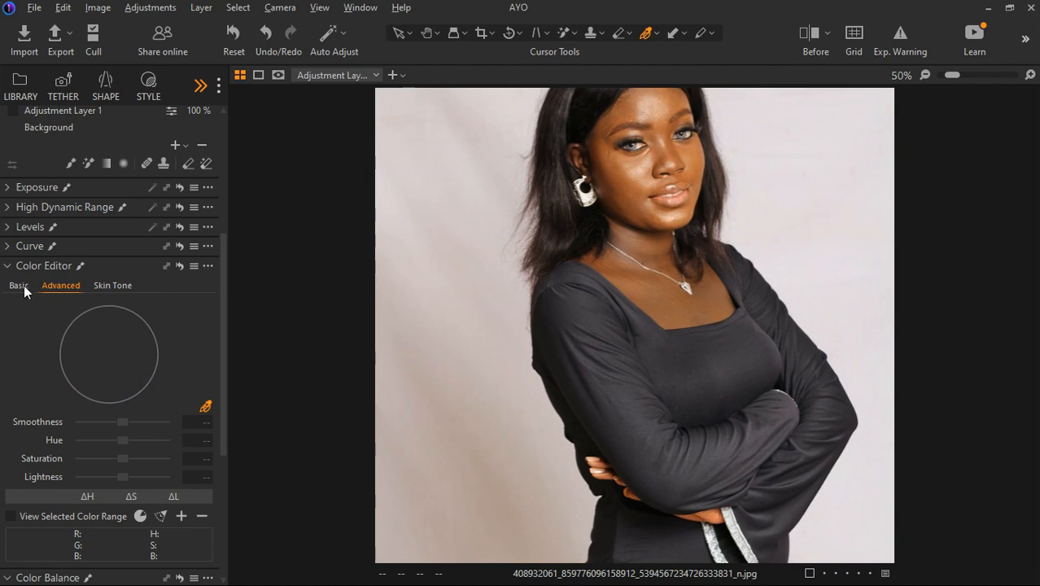
click(16, 288)
click(54, 288)
click(26, 286)
click(62, 288)
click(25, 289)
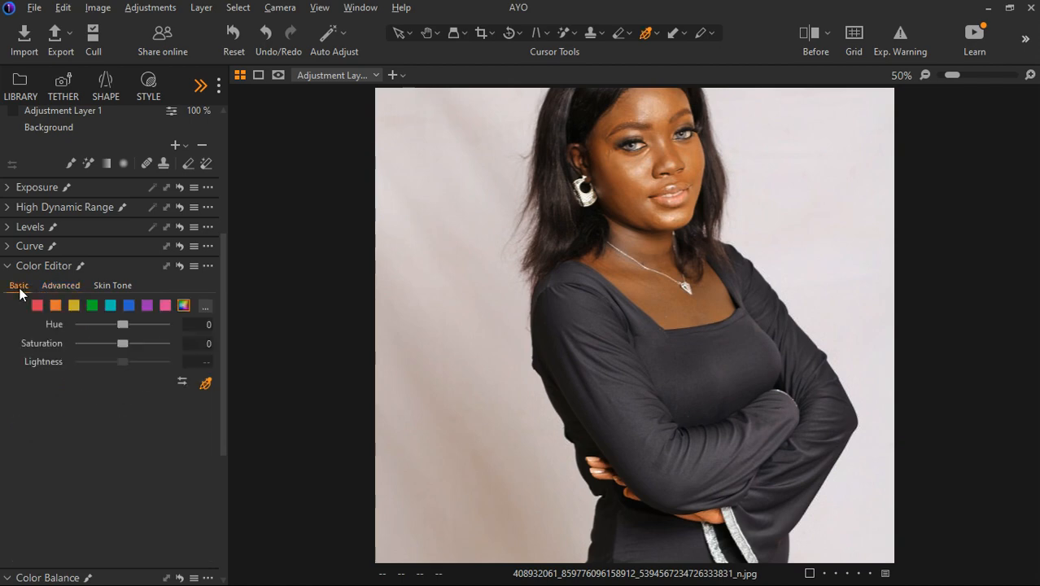
click(62, 286)
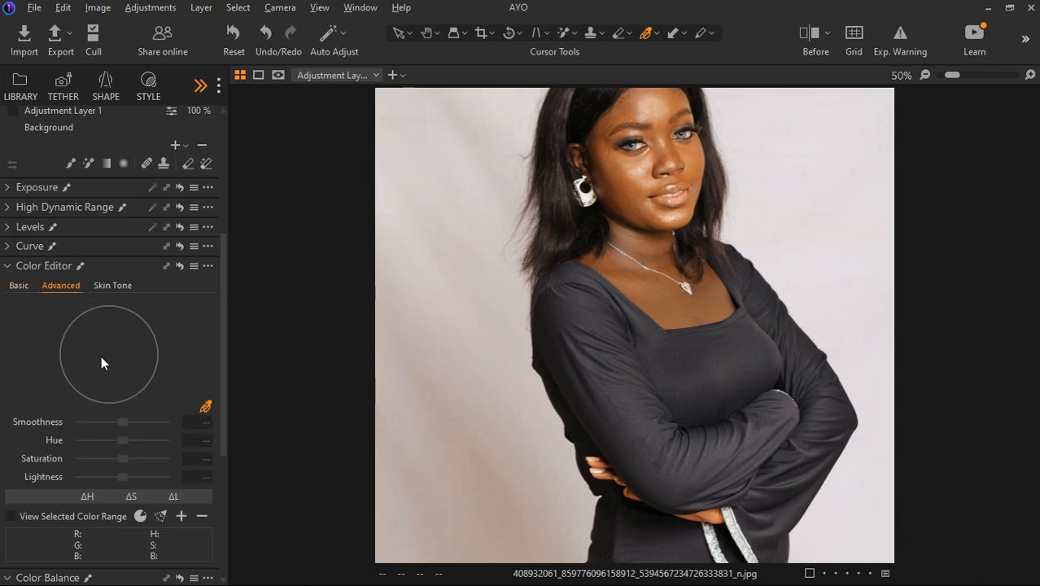
click(8, 267)
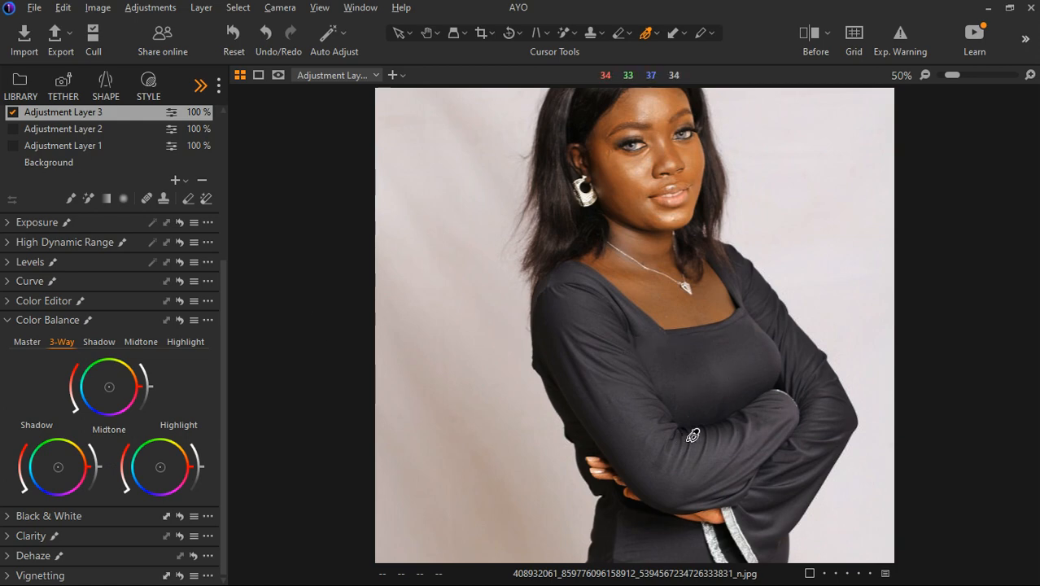
Step: Add a new empty adjustment layer, mask the studio backdrop on it with the Magic Brush and check the mask overlay
scroll(591, 529, down, 1)
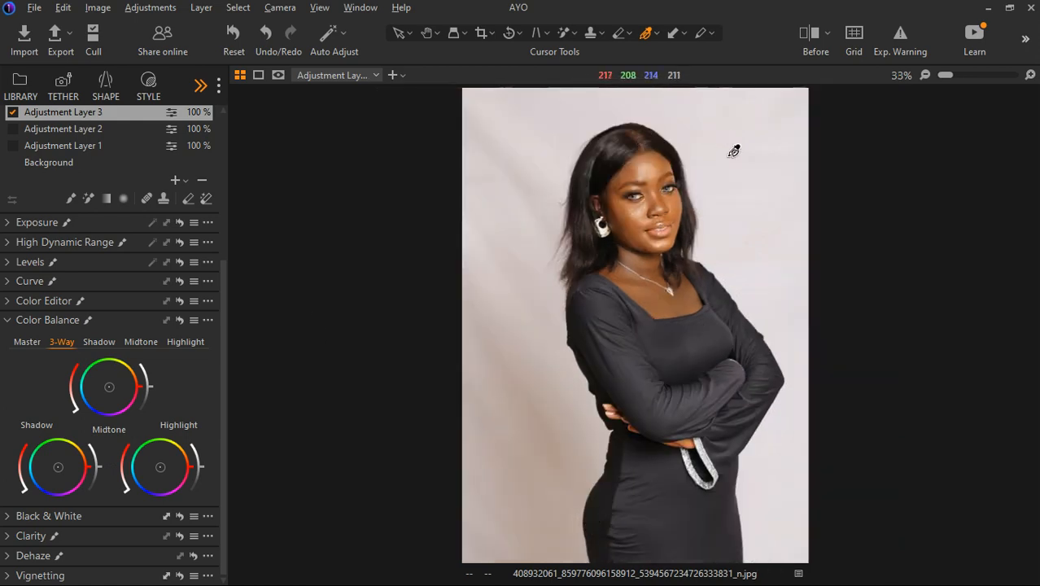
scroll(128, 284, up, 2)
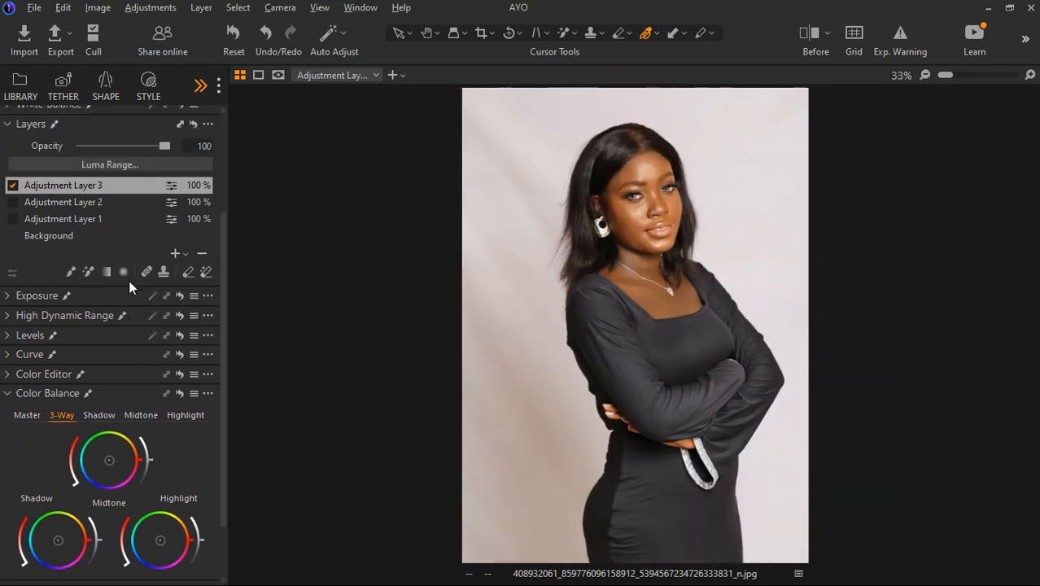
click(187, 254)
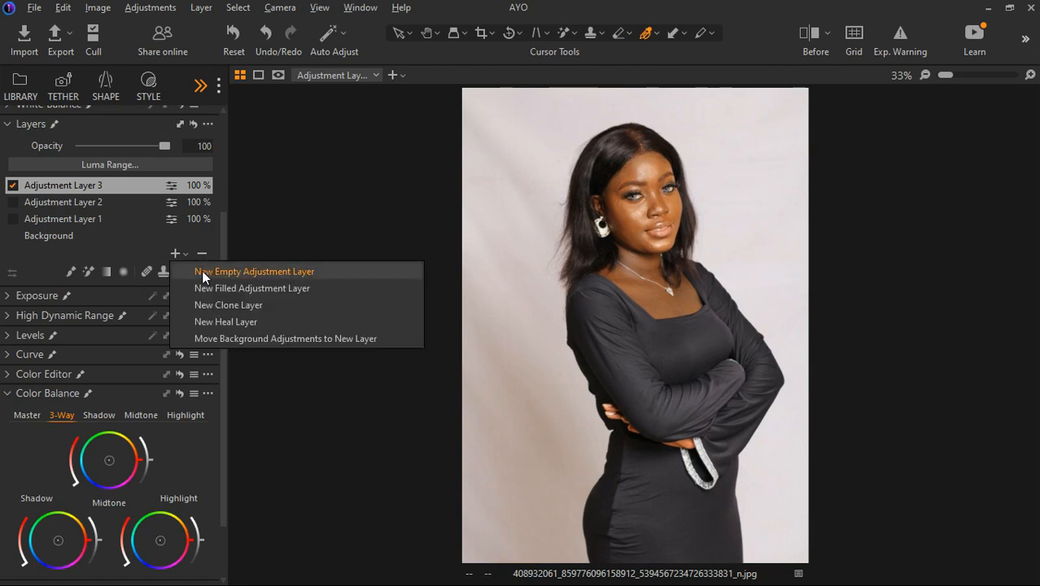
click(202, 269)
click(89, 289)
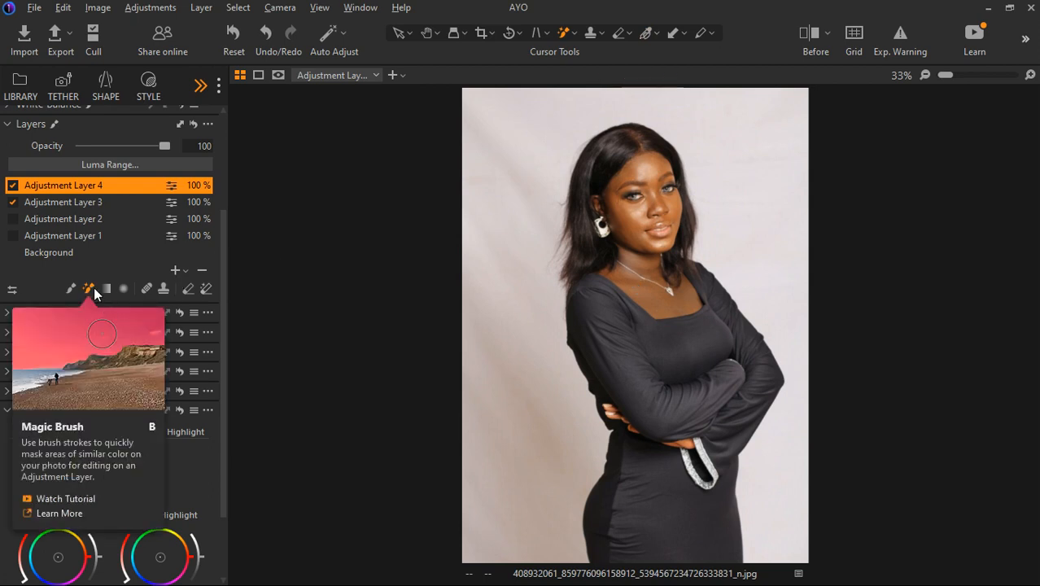
click(94, 290)
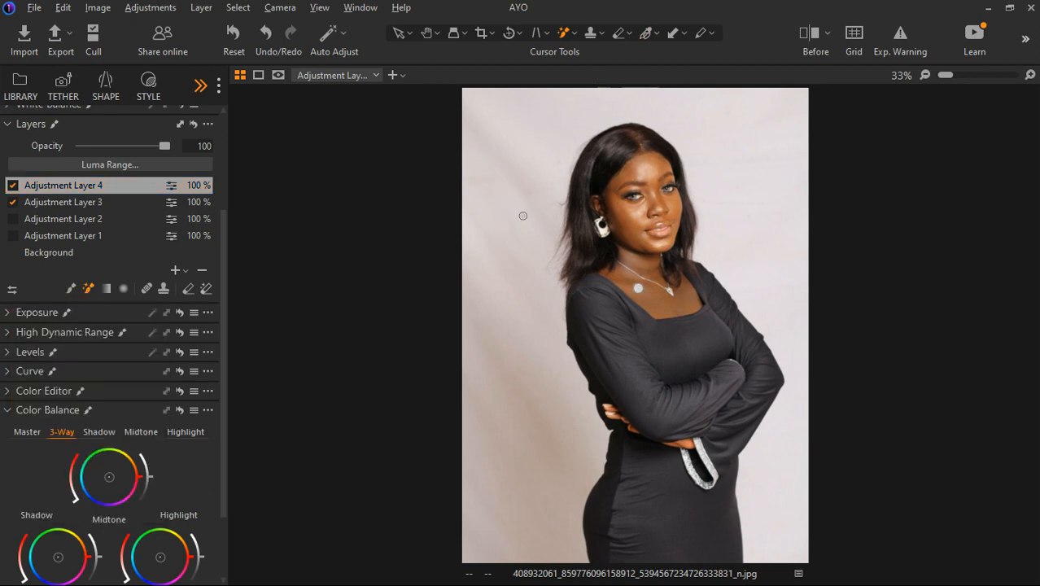
click(529, 128)
key(m)
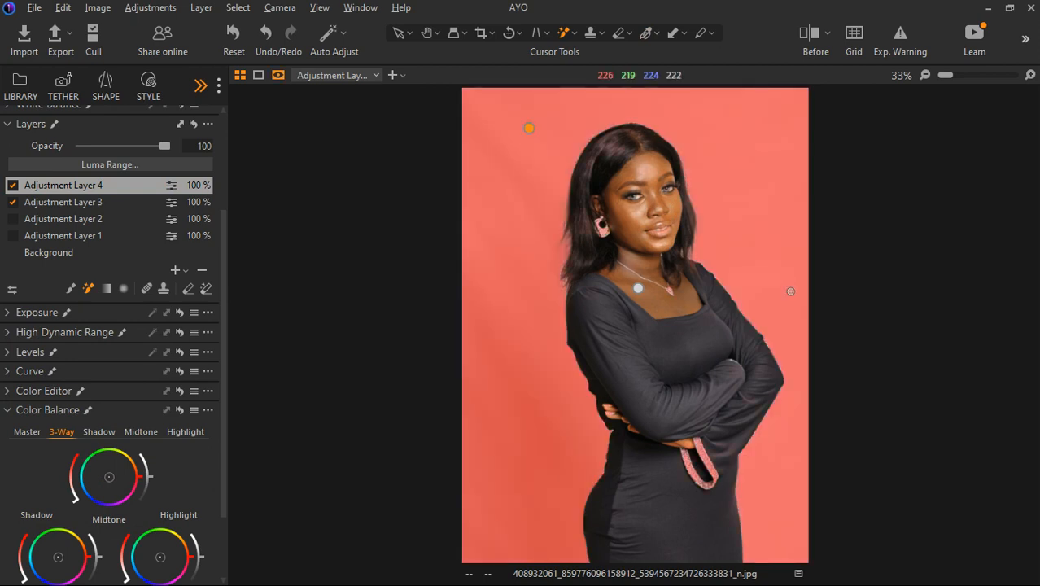
key(m)
Step: Sample the backdrop's color as an Advanced color range in the Color Editor on the new backdrop layer
scroll(143, 354, down, 1)
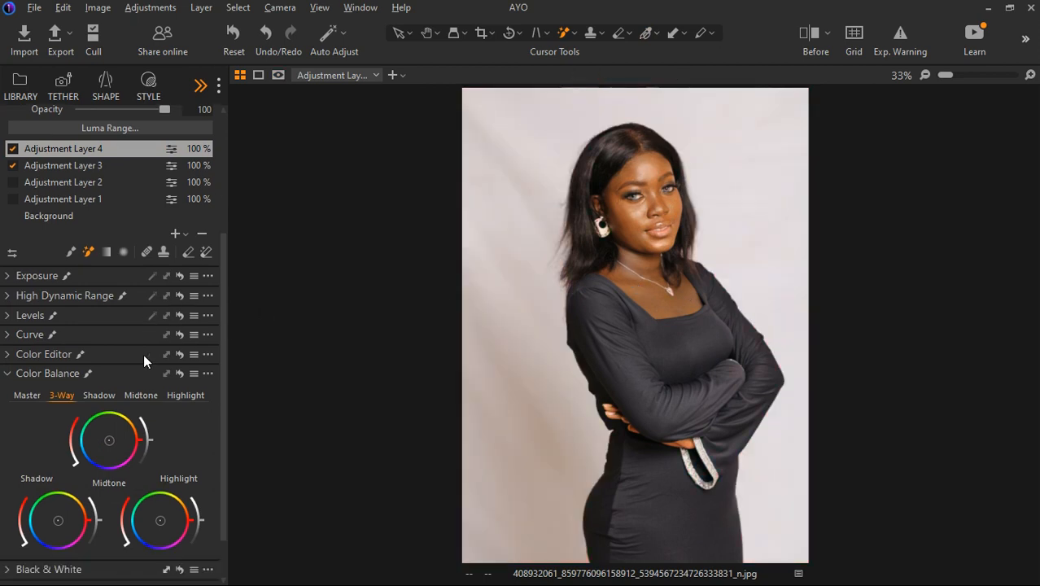
scroll(143, 355, down, 1)
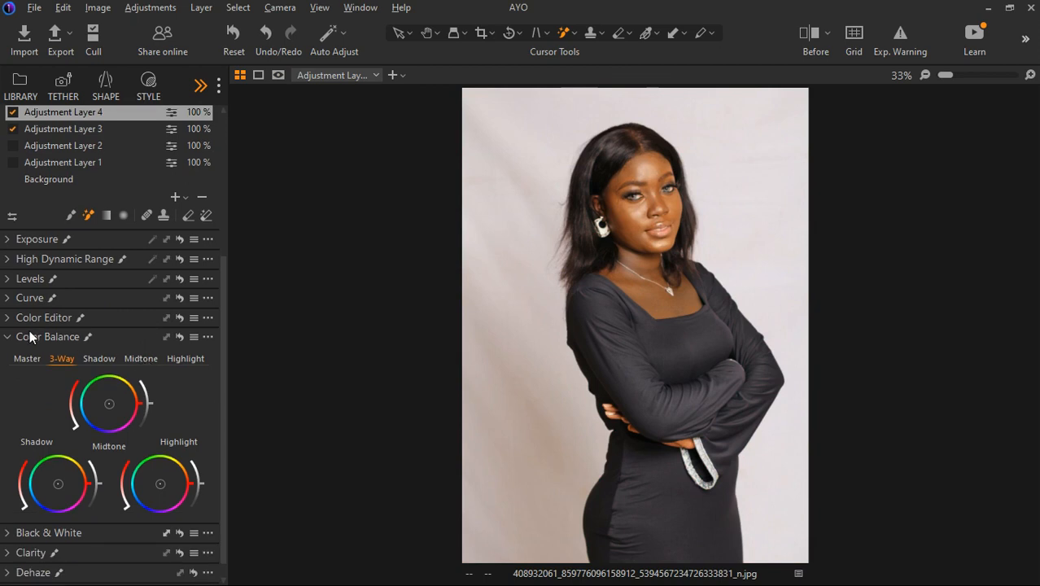
click(7, 317)
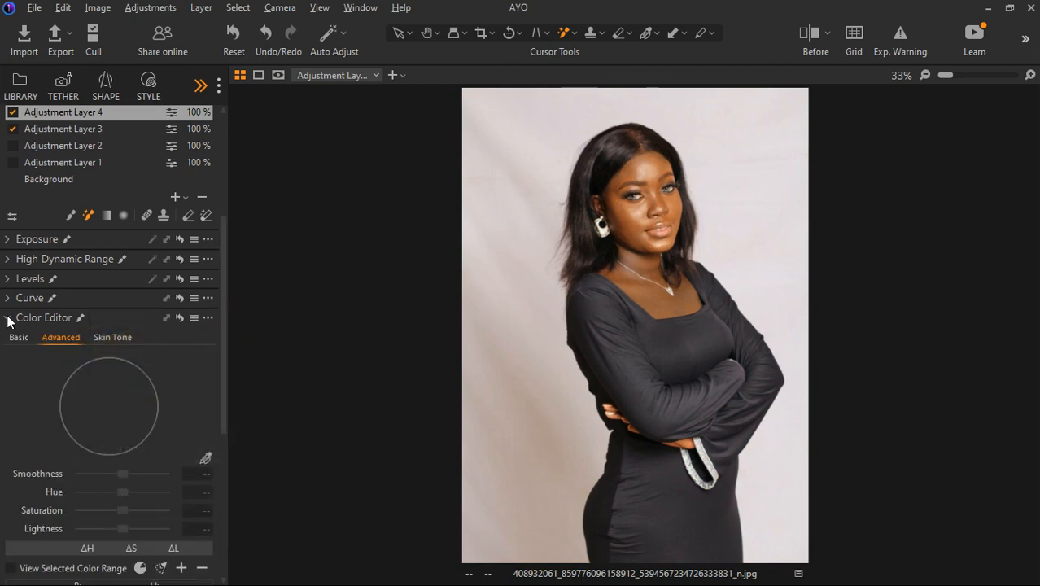
click(206, 460)
click(795, 467)
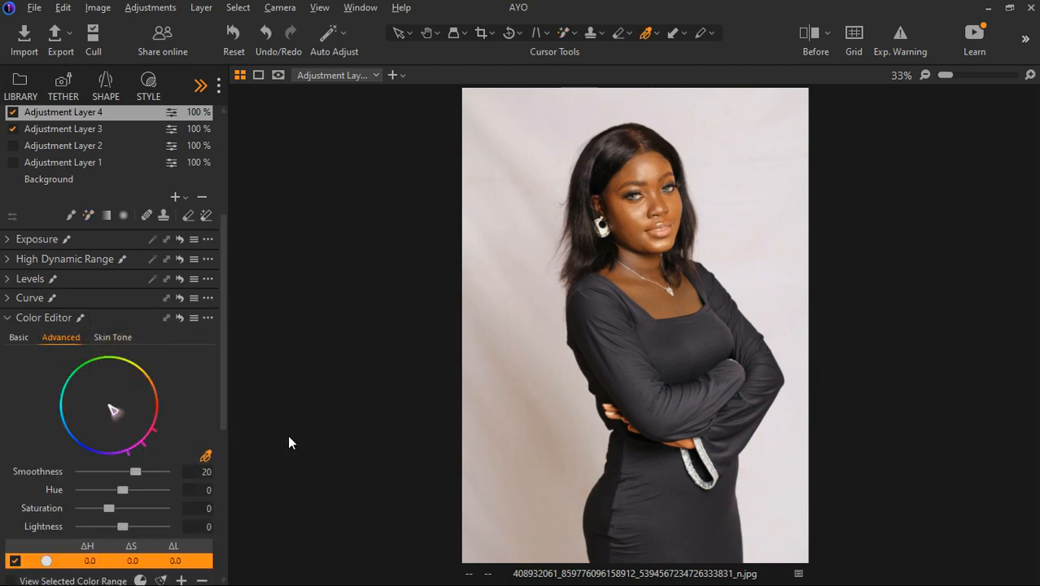
scroll(120, 487, down, 6)
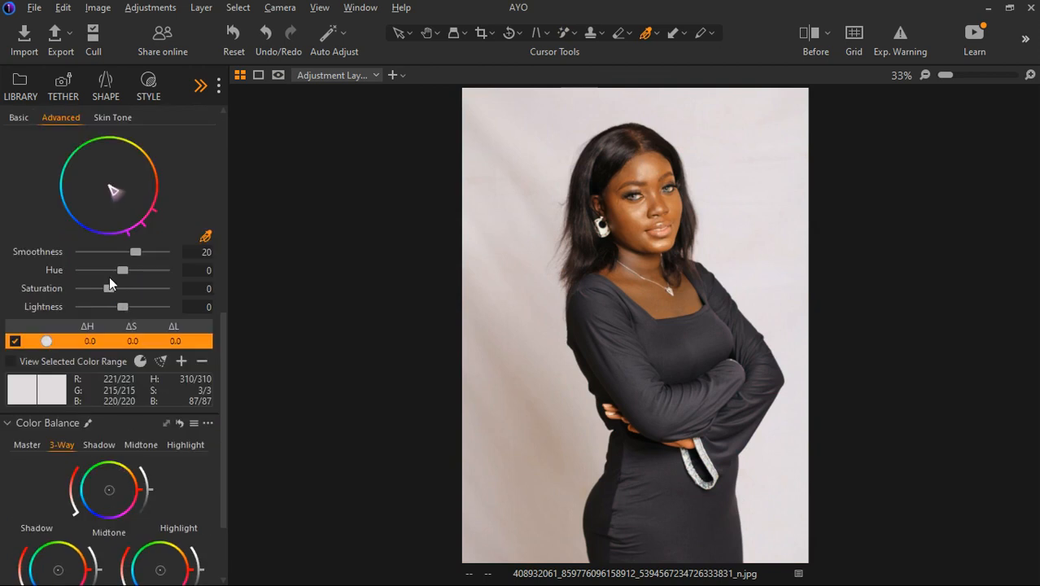
scroll(119, 354, up, 3)
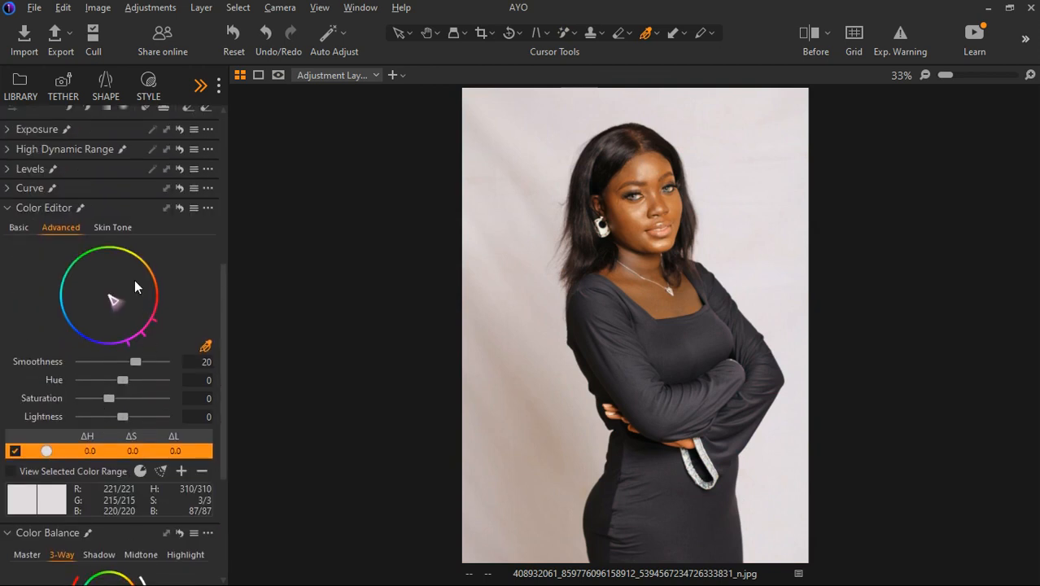
Step: Sample the backdrop as the Skin Tone target and set Uniformity Hue, Saturation and Lightness to 100
click(124, 228)
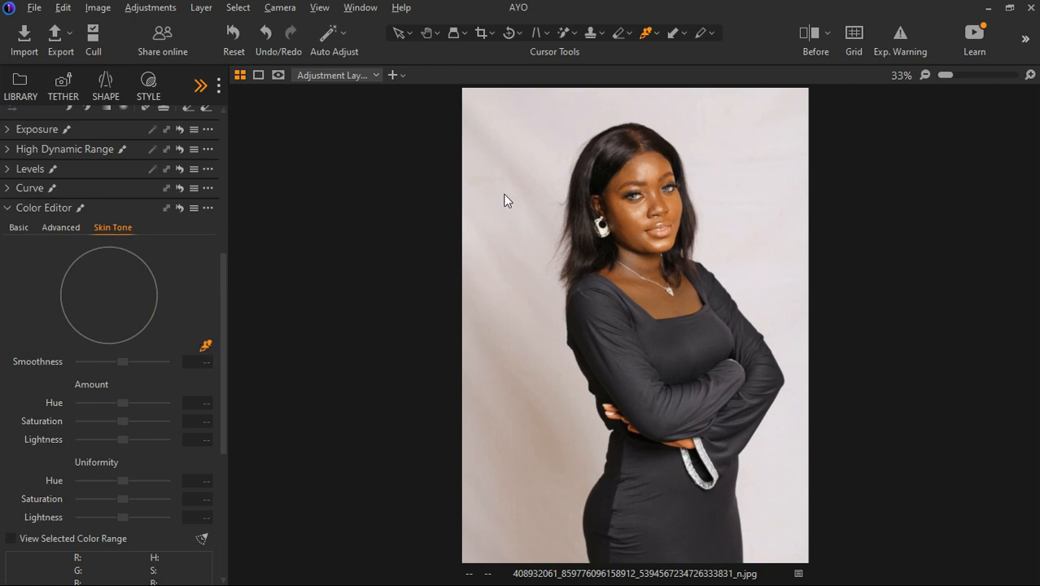
click(546, 182)
click(801, 353)
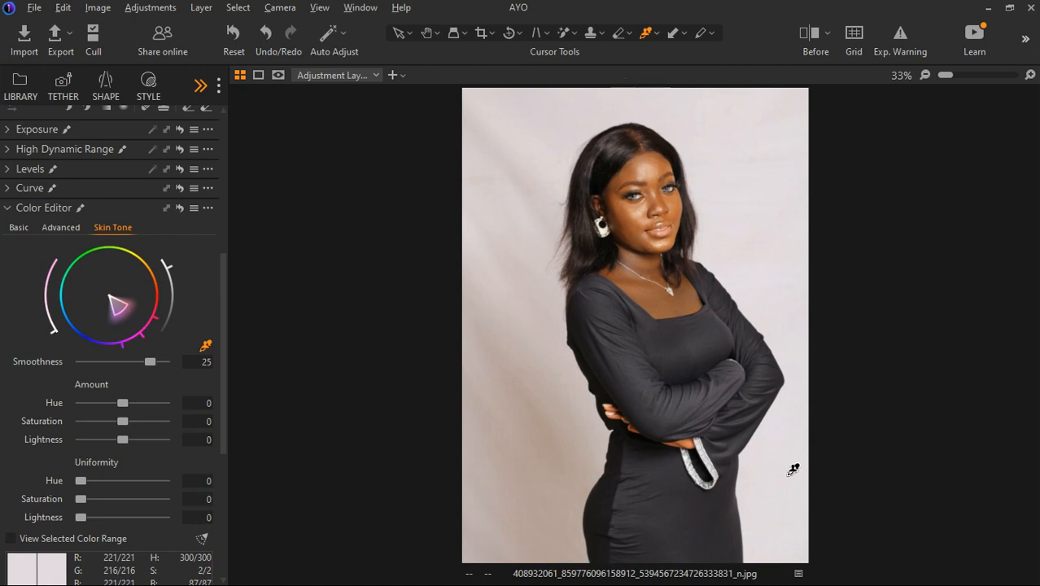
drag(80, 481, 201, 481)
drag(243, 515, 258, 520)
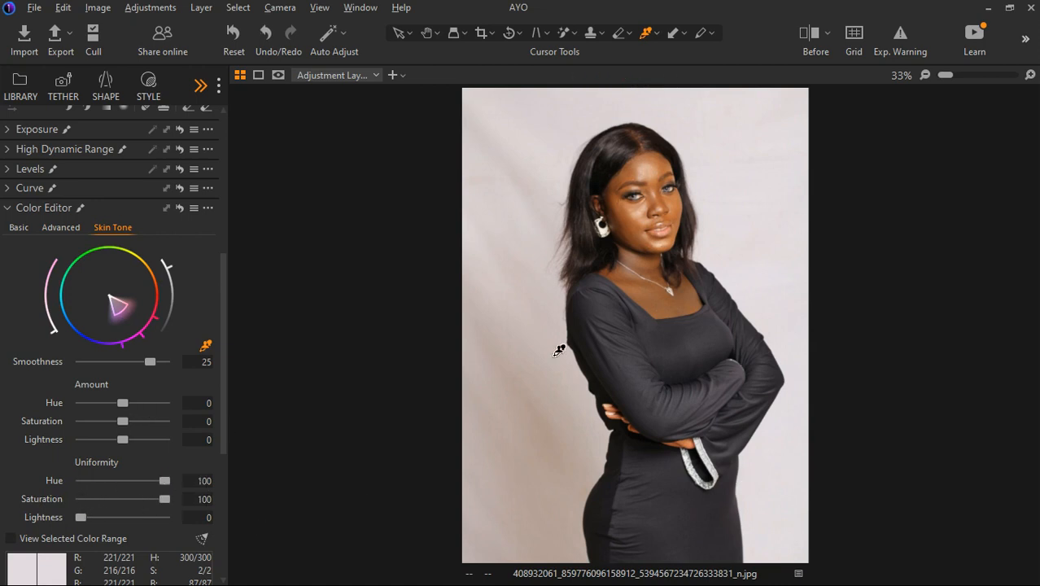
drag(79, 511, 354, 529)
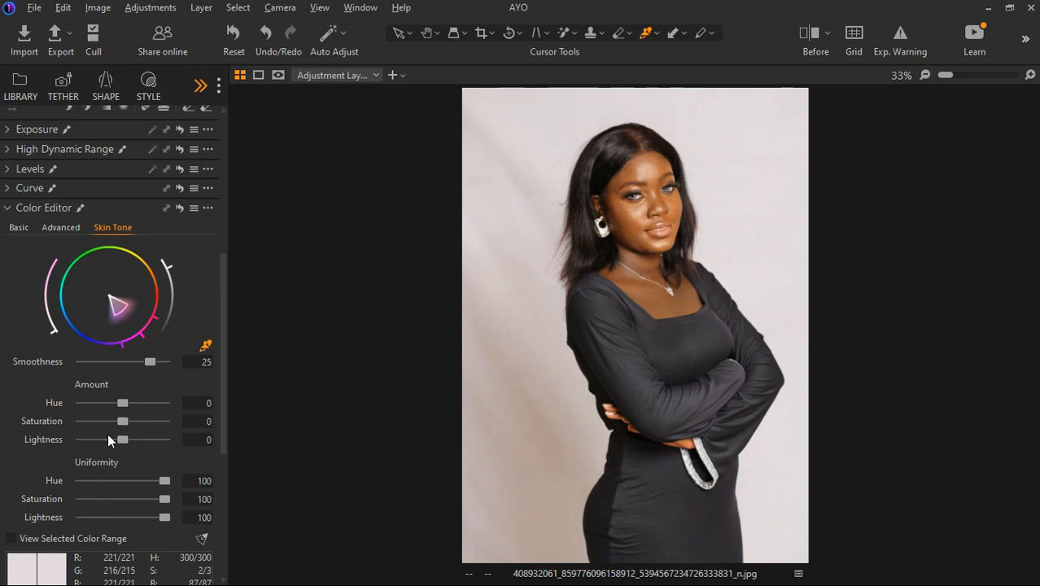
Step: Set the backdrop's Uniformity Saturation to 0, trying Amount Saturation -30 and Lightness 10 and resetting both amounts
drag(127, 442, 180, 442)
click(118, 414)
drag(122, 421, 19, 421)
drag(162, 498, 20, 501)
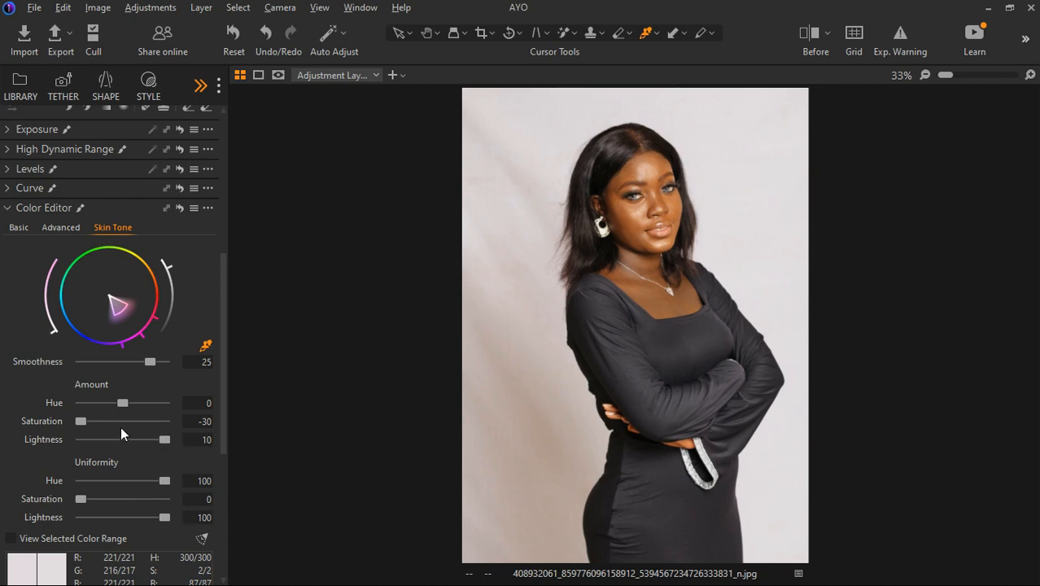
double_click(82, 422)
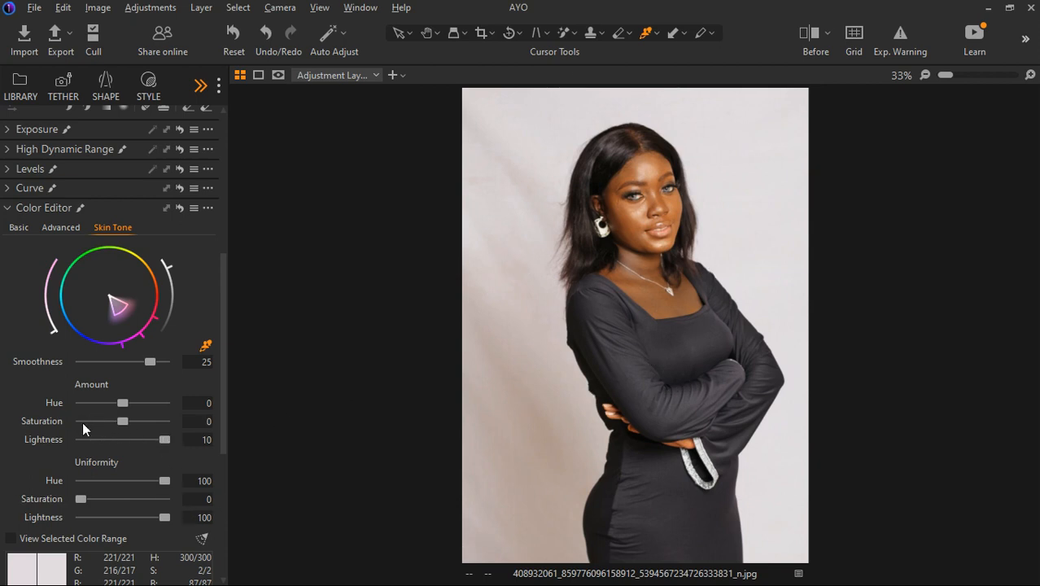
double_click(166, 440)
Step: Hide the backdrop's Adjustment Layer 4 and select Adjustment Layer 3 for the chest skin
scroll(119, 391, up, 3)
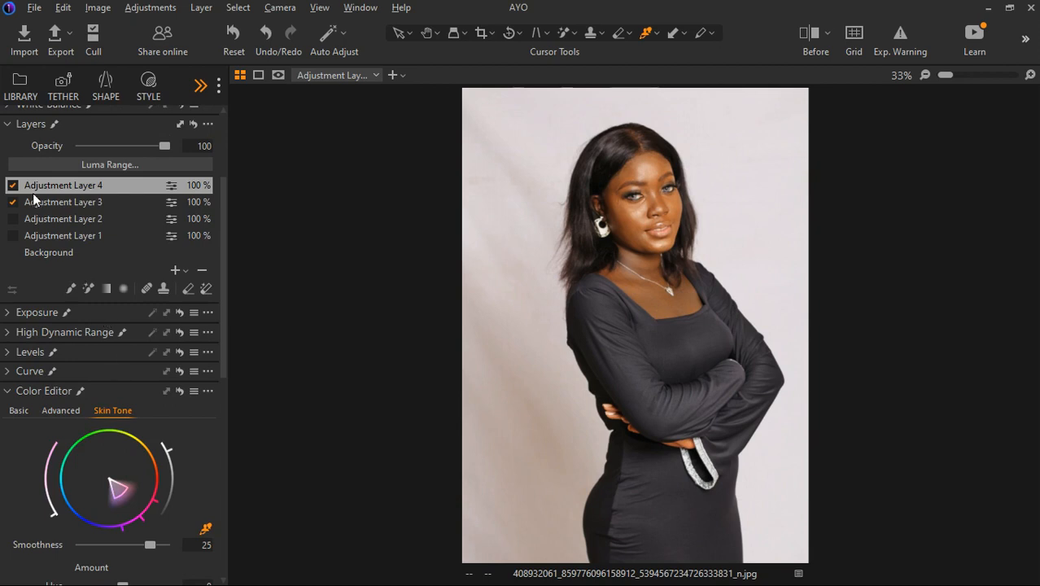
click(12, 185)
click(56, 202)
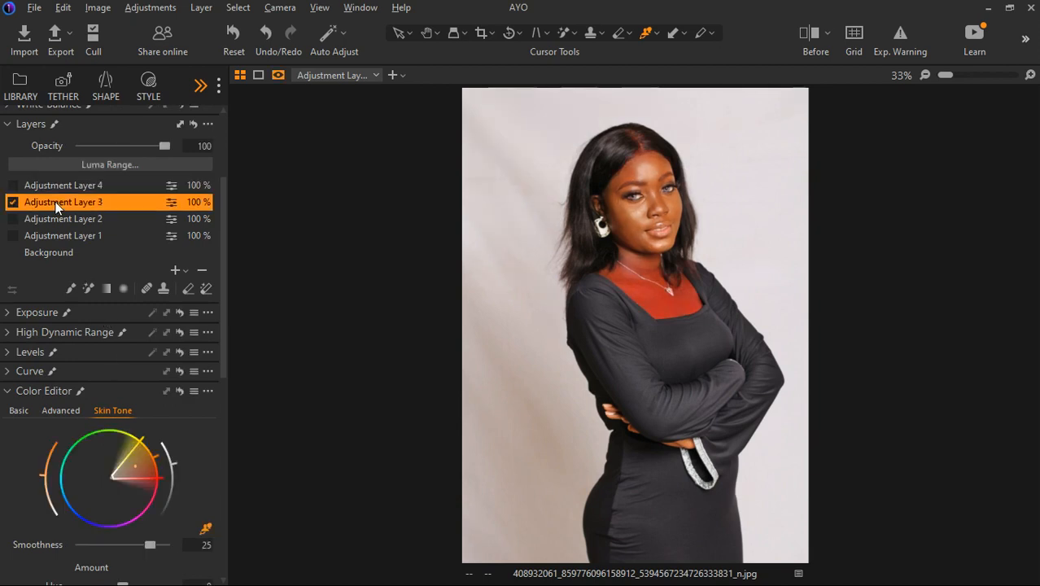
Step: Try both extremes of the chest layer's Skin Tone Amount Saturation and reset it to 0
scroll(132, 461, down, 3)
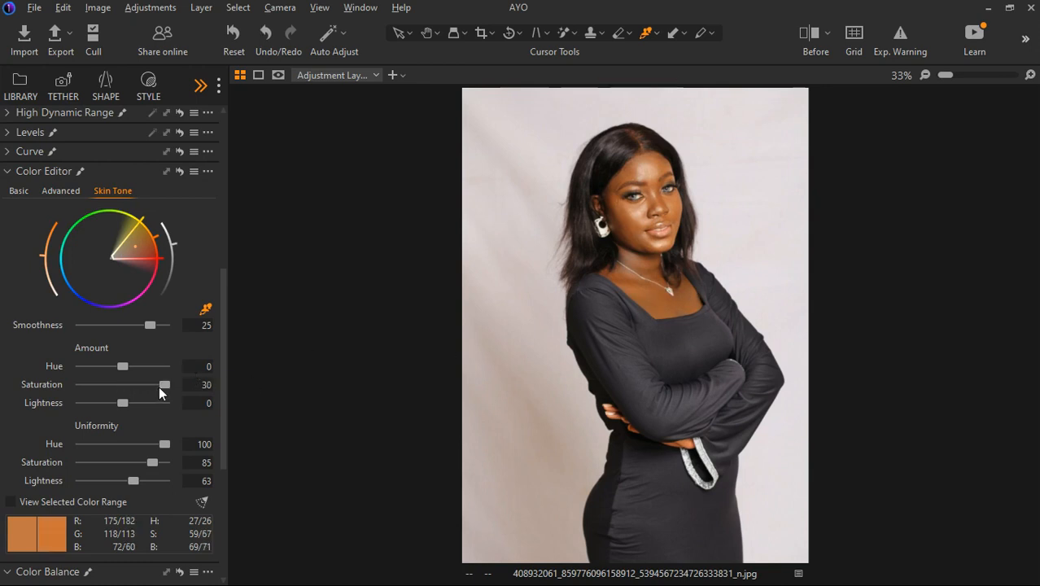
drag(158, 385, 0, 384)
double_click(81, 384)
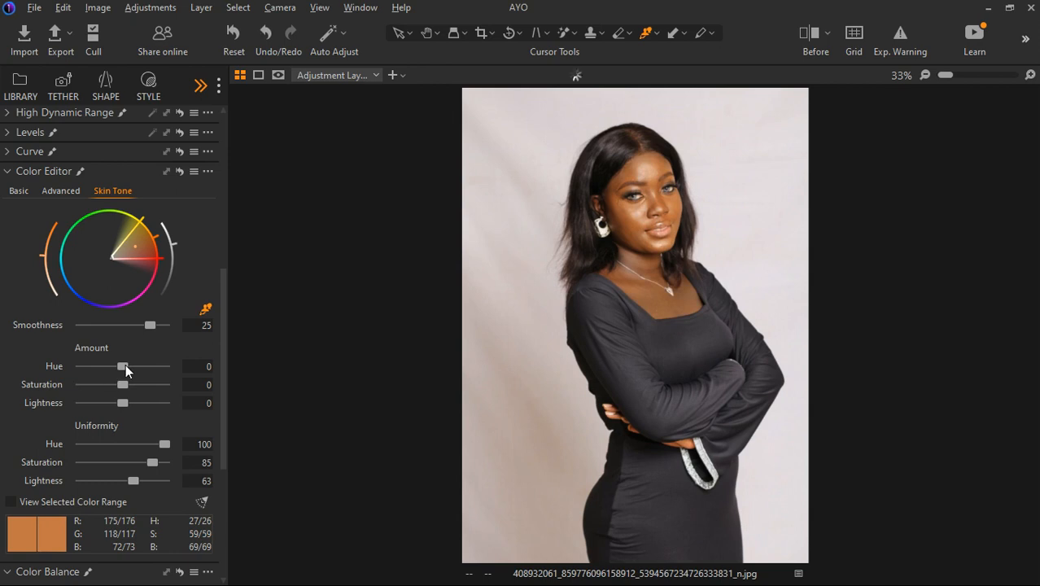
Step: Try the chest layer's Skin Tone Amount Hue at -5 and 5, compare the skin, and reset it
drag(125, 366, 167, 369)
drag(169, 369, 0, 368)
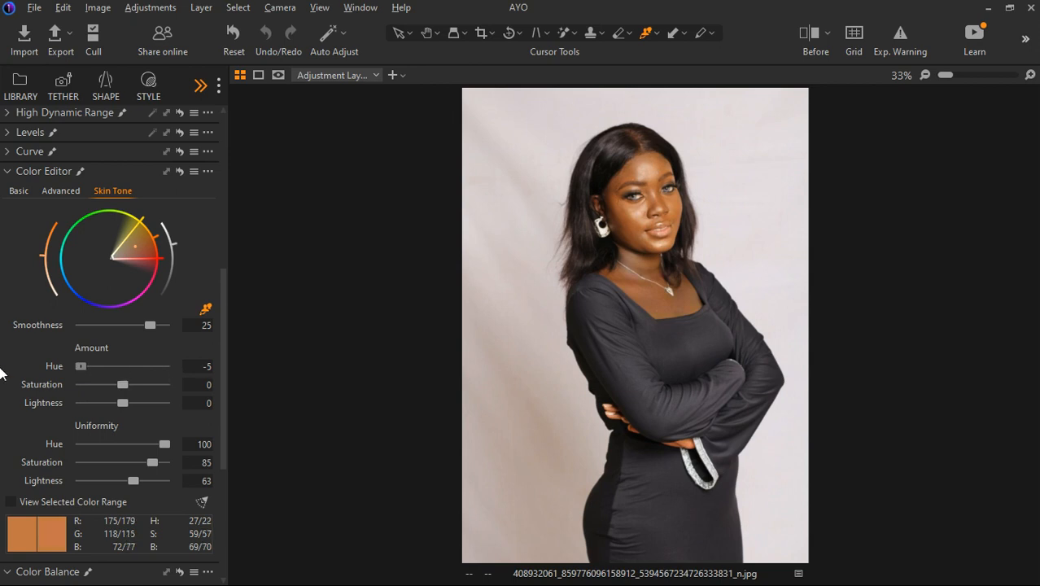
scroll(727, 221, up, 3)
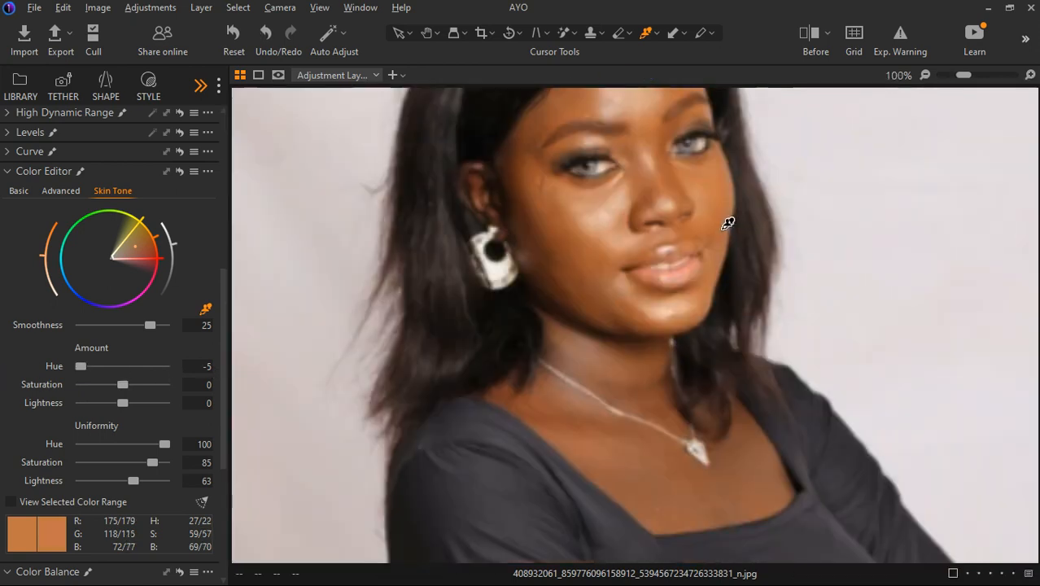
scroll(727, 221, down, 1)
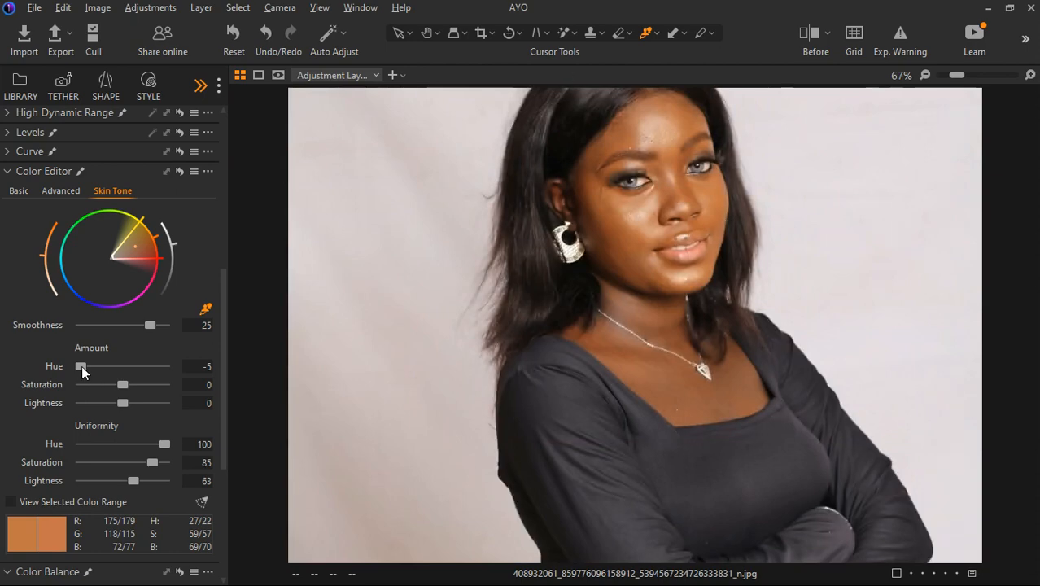
drag(81, 366, 164, 366)
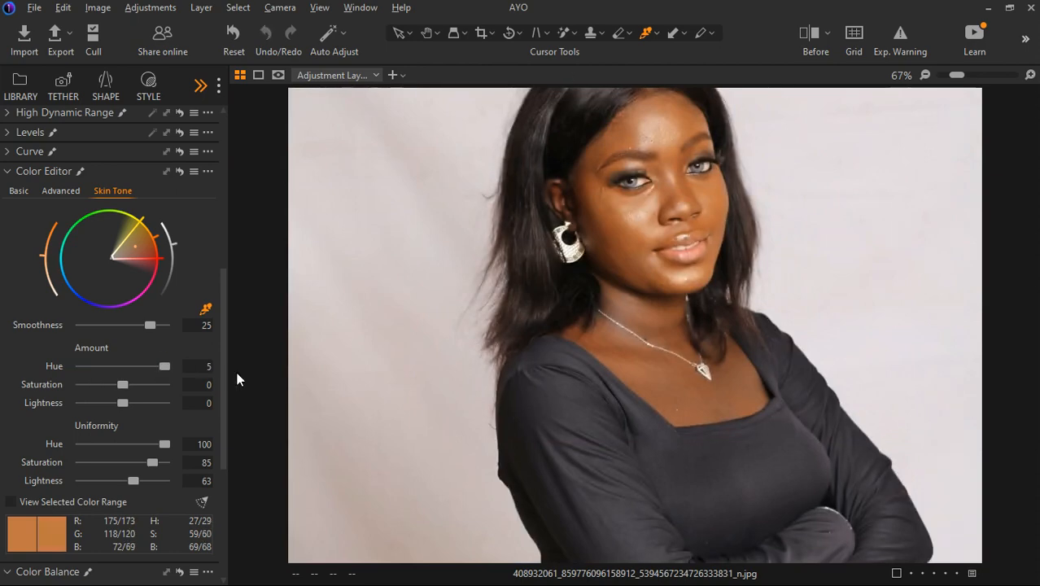
double_click(159, 364)
Step: Try the chest layer's Amount Lightness at -10 and 10 and Smoothness at 1 and 30, resetting both
drag(122, 398, 53, 400)
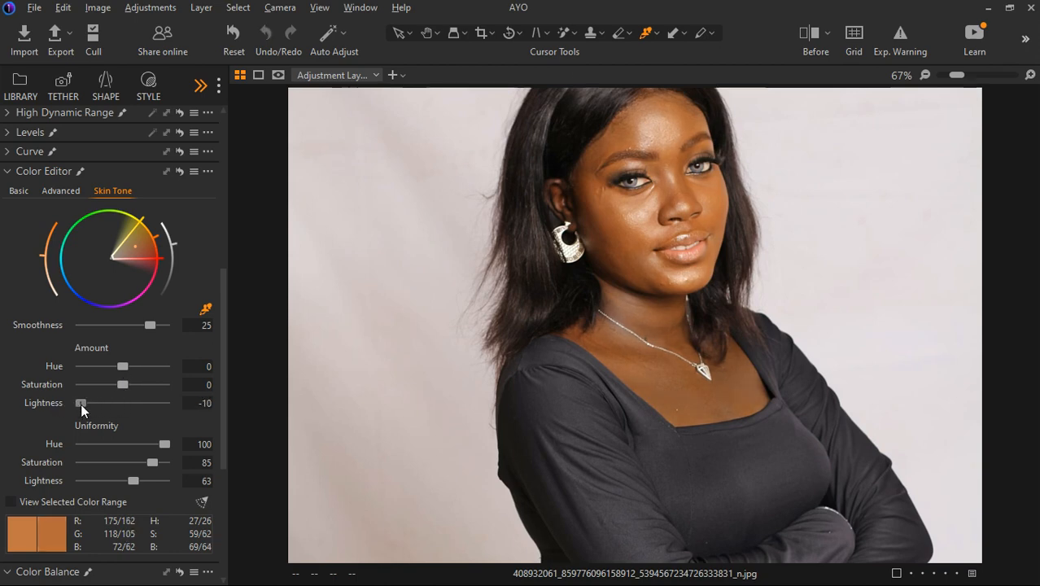
drag(81, 403, 165, 404)
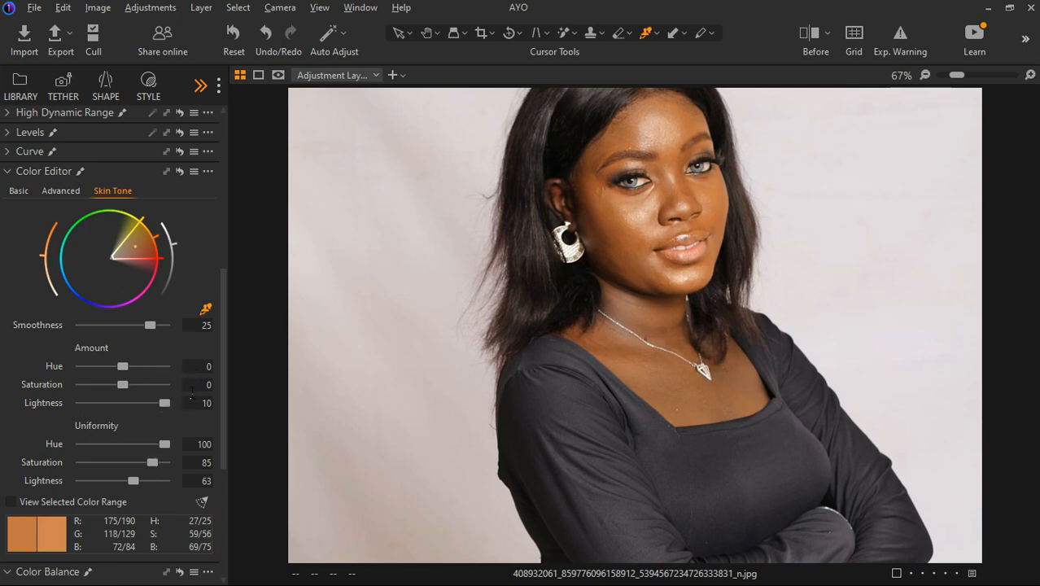
drag(152, 325, 46, 324)
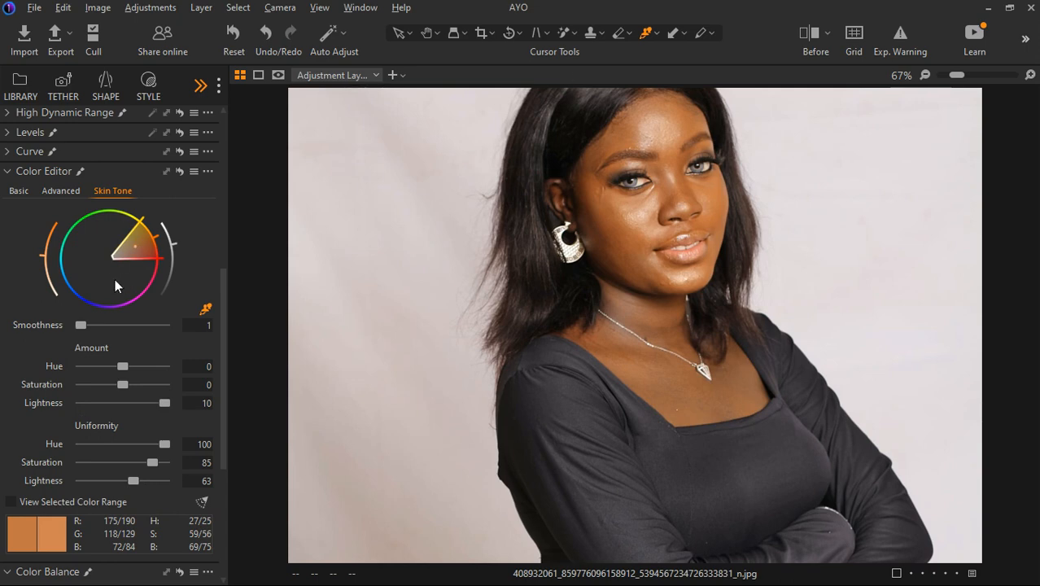
drag(81, 324, 199, 323)
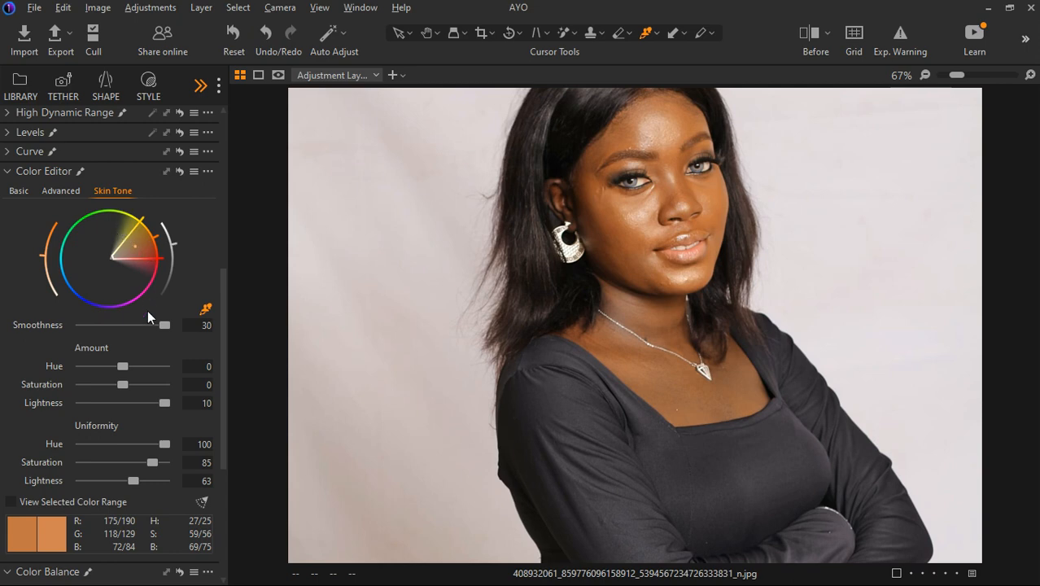
double_click(164, 324)
double_click(165, 402)
Step: Collapse the Color Editor and Layers tools
click(7, 172)
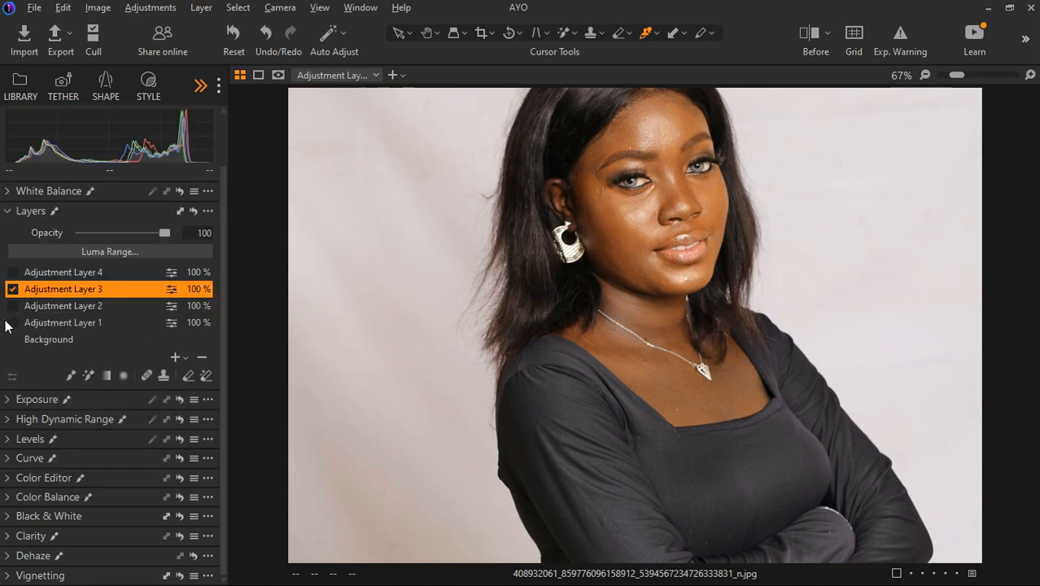
key(ctrl+minus)
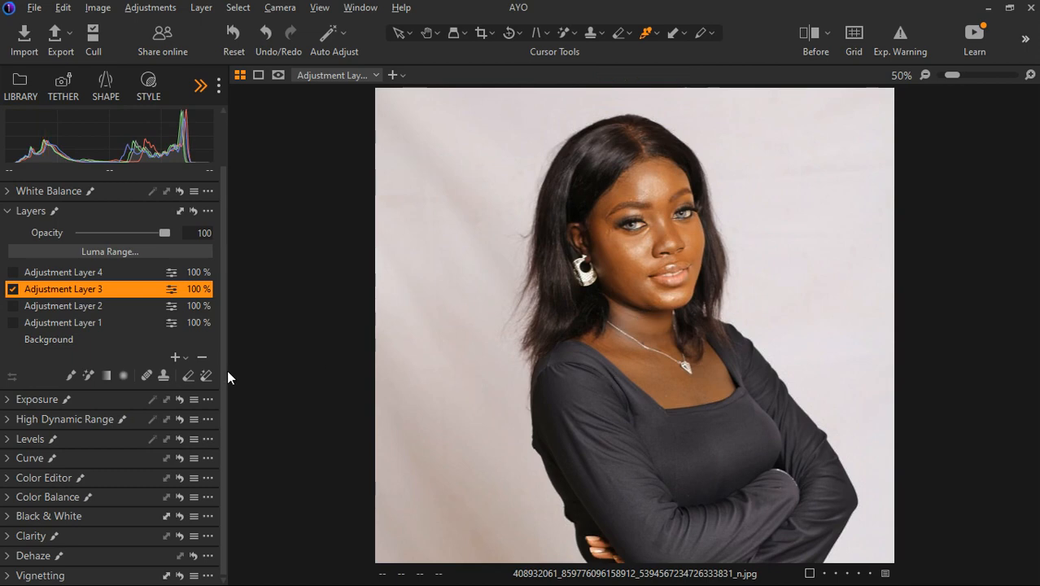
click(11, 211)
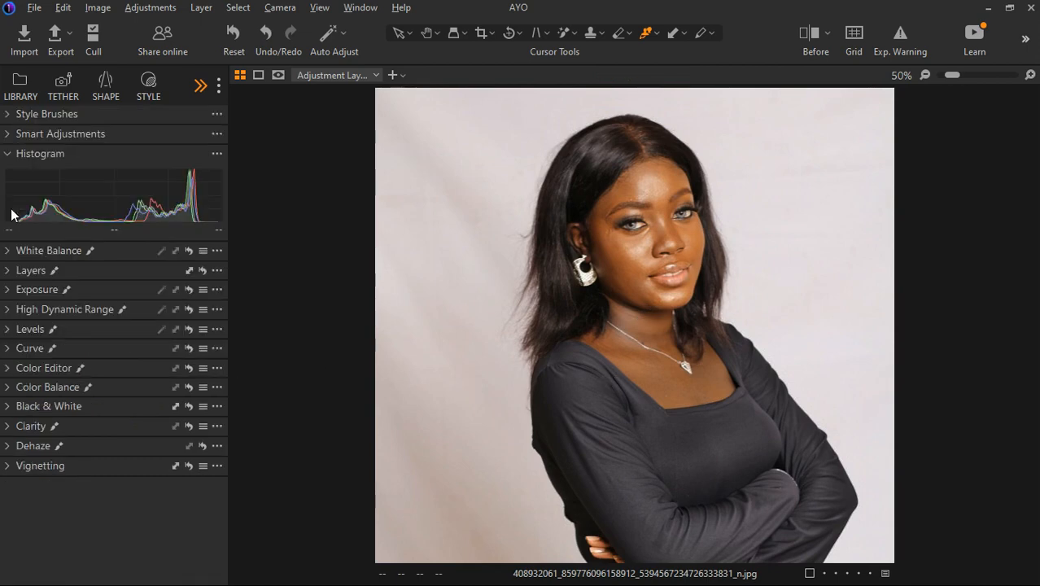